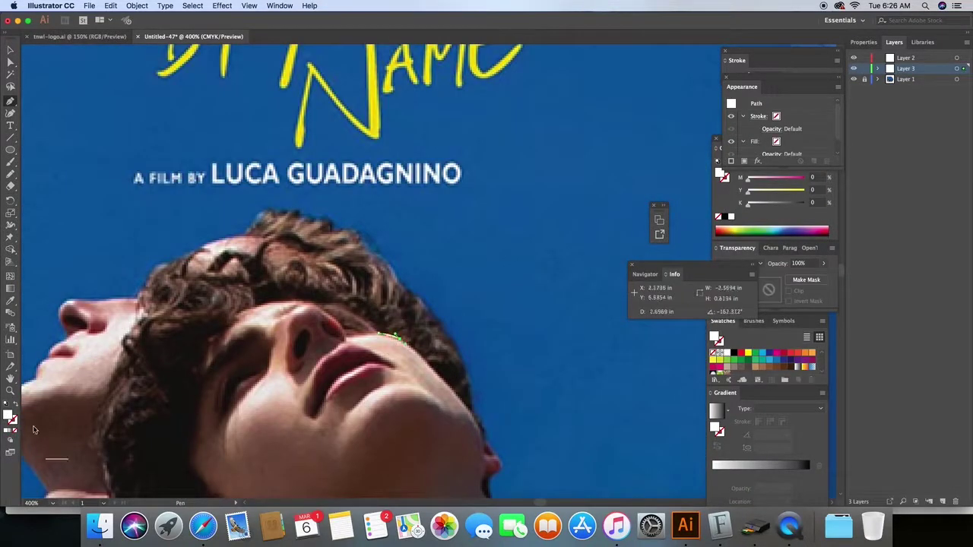
# - Trace the front figure's jaw, chin and shirt collar edge with curved Pen anchors
pyautogui.click(458, 398)
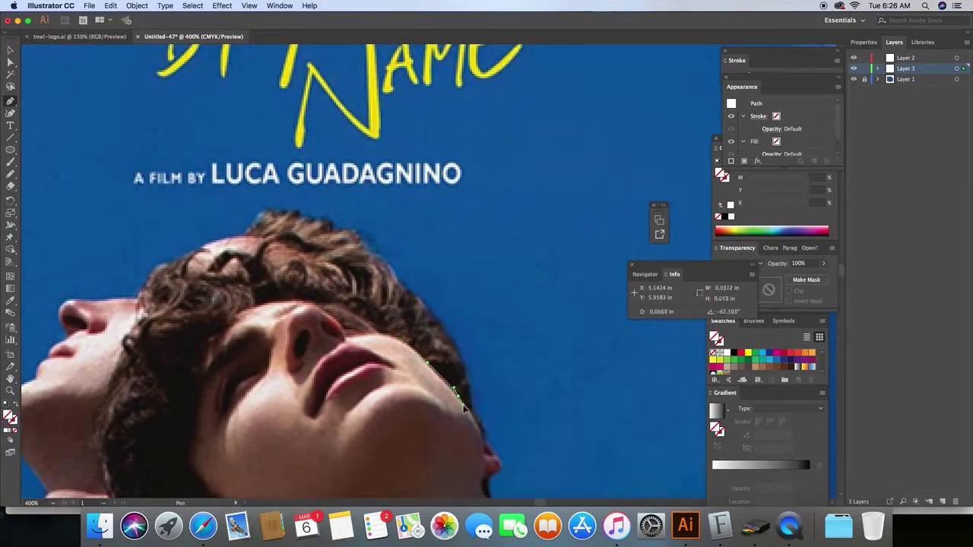
pyautogui.scroll(-2, 482, 448)
pyautogui.moveTo(483, 418); pyautogui.dragTo(500, 413)
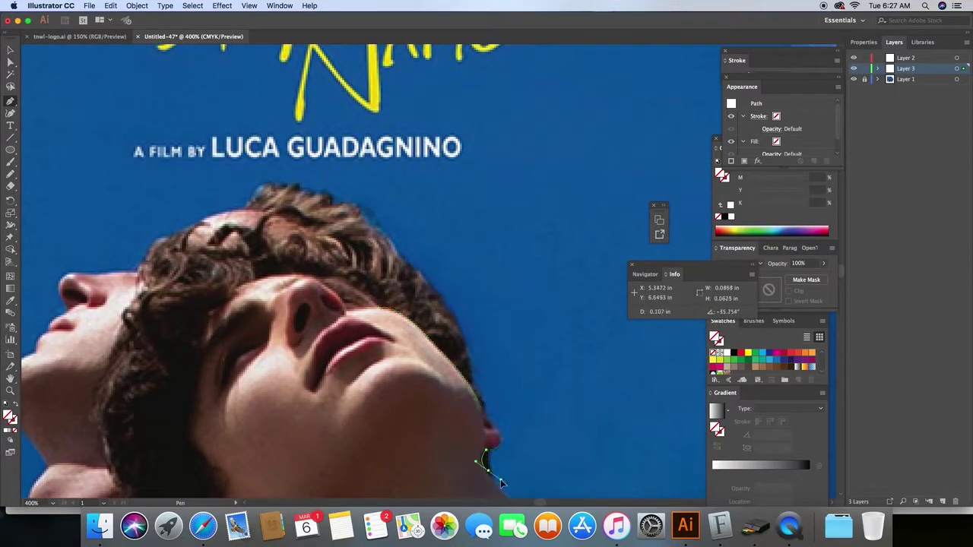
pyautogui.scroll(-5, 500, 464)
pyautogui.moveTo(591, 447)
pyautogui.mouseDown()
pyautogui.moveTo(638, 458)
pyautogui.moveTo(582, 469)
pyautogui.moveTo(532, 462)
pyautogui.mouseUp()
pyautogui.scroll(-2, 608, 426)
pyautogui.scroll(2, 609, 426)
pyautogui.scroll(-3, 631, 448)
pyautogui.click(634, 485)
pyautogui.moveTo(497, 468); pyautogui.dragTo(433, 472)
pyautogui.moveTo(403, 487)
pyautogui.mouseDown()
pyautogui.moveTo(389, 475)
pyautogui.moveTo(404, 447)
pyautogui.mouseUp()
# - Extend the outline up the neck to a point beside the ear
pyautogui.click(368, 444)
pyautogui.click(339, 433)
pyautogui.click(339, 393)
pyautogui.click(313, 367)
pyautogui.click(300, 338)
pyautogui.click(283, 305)
# - Trace around the ear and up the hairline, closing the face path at its start
pyautogui.click(230, 324)
pyautogui.click(192, 320)
pyautogui.click(183, 292)
pyautogui.moveTo(202, 281); pyautogui.dragTo(212, 283)
pyautogui.click(227, 236)
pyautogui.click(190, 200)
pyautogui.scroll(5, 202, 201)
pyautogui.click(196, 320)
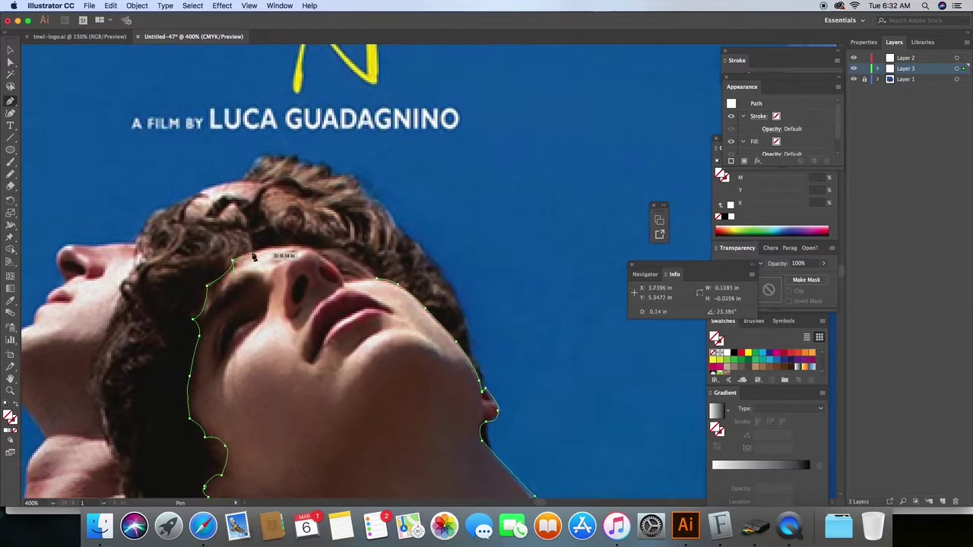
pyautogui.click(370, 285)
pyautogui.scroll(-3, 235, 409)
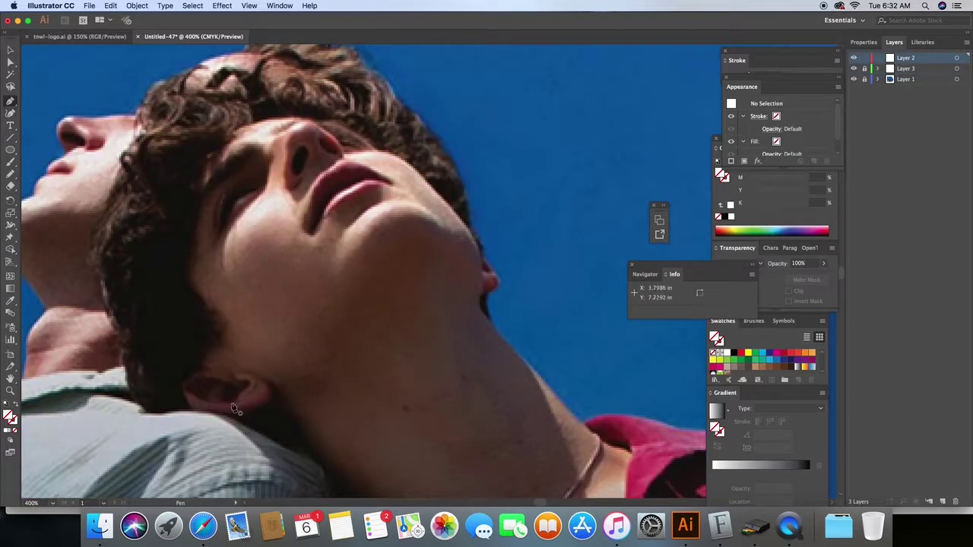
# - Curve the hair outline along its left edge, across the curls and down toward the jaw
pyautogui.moveTo(93, 249); pyautogui.dragTo(109, 234)
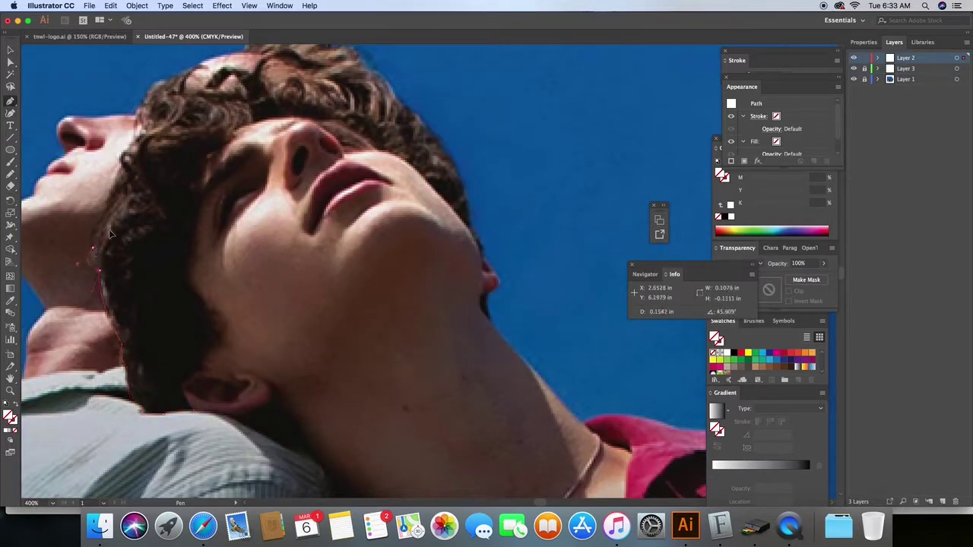
pyautogui.scroll(3, 111, 191)
pyautogui.moveTo(120, 286); pyautogui.dragTo(129, 280)
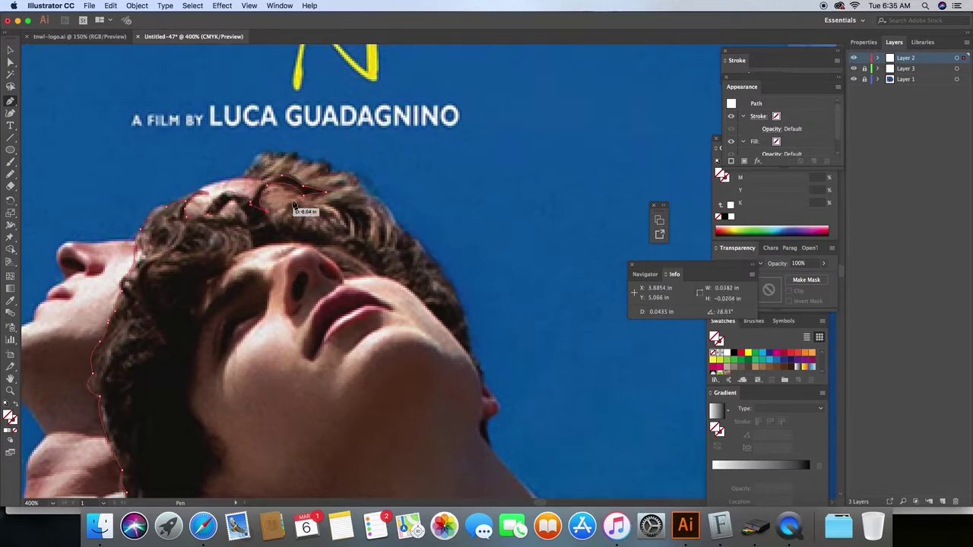
pyautogui.moveTo(312, 212); pyautogui.dragTo(456, 265)
pyautogui.hotkey('ctrl', '-')
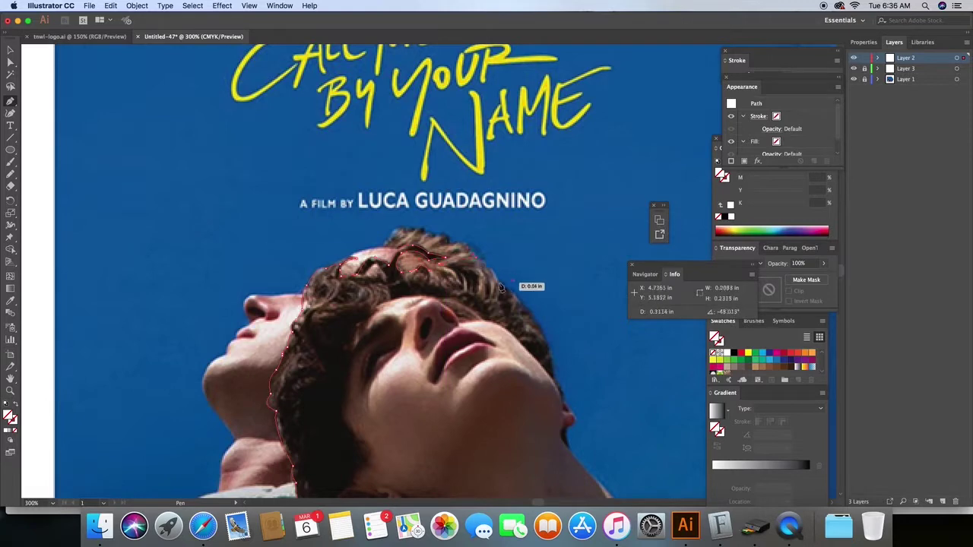
pyautogui.moveTo(549, 363); pyautogui.dragTo(557, 384)
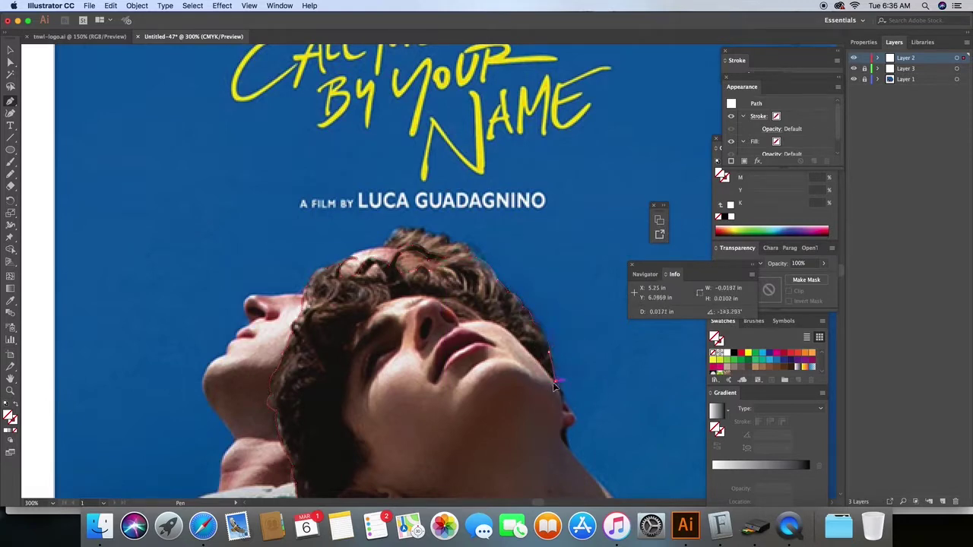
# - Zoom in on the face and add points along the hair edge by the cheek
pyautogui.hotkey('ctrl', '+')
pyautogui.hotkey('ctrl', '+')
pyautogui.hscroll(-2, 255, 142)
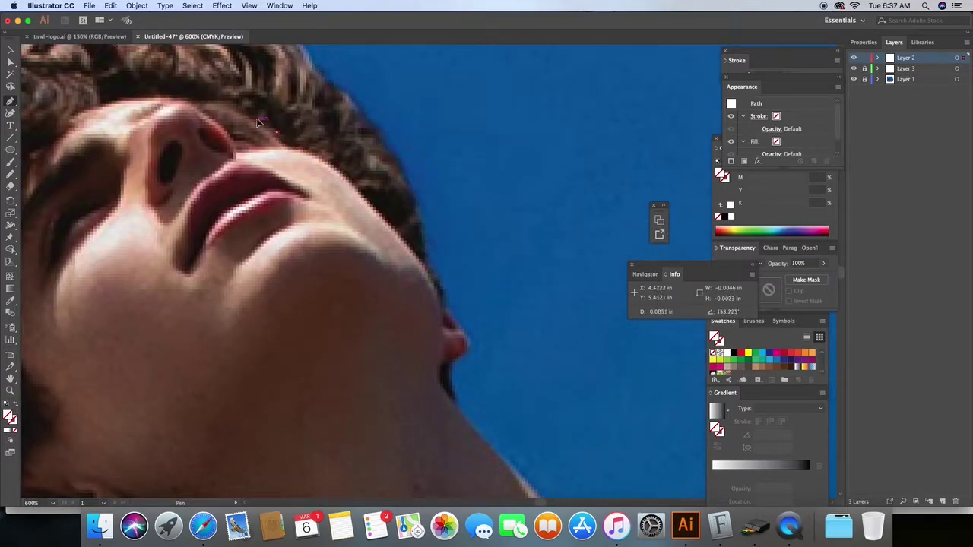
pyautogui.hscroll(-5, 463, 100)
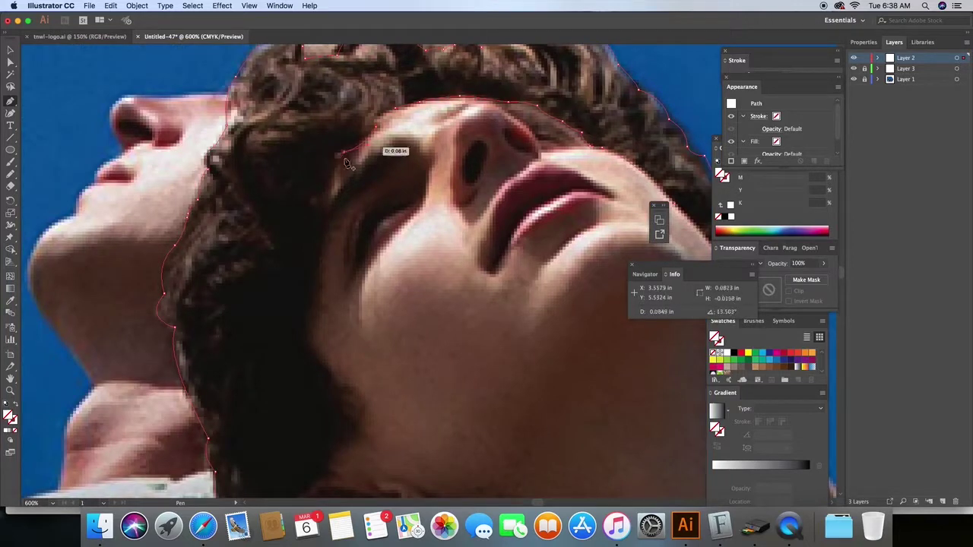
pyautogui.click(312, 276)
pyautogui.click(304, 335)
pyautogui.scroll(-2, 312, 342)
pyautogui.click(338, 344)
pyautogui.click(366, 364)
pyautogui.click(352, 399)
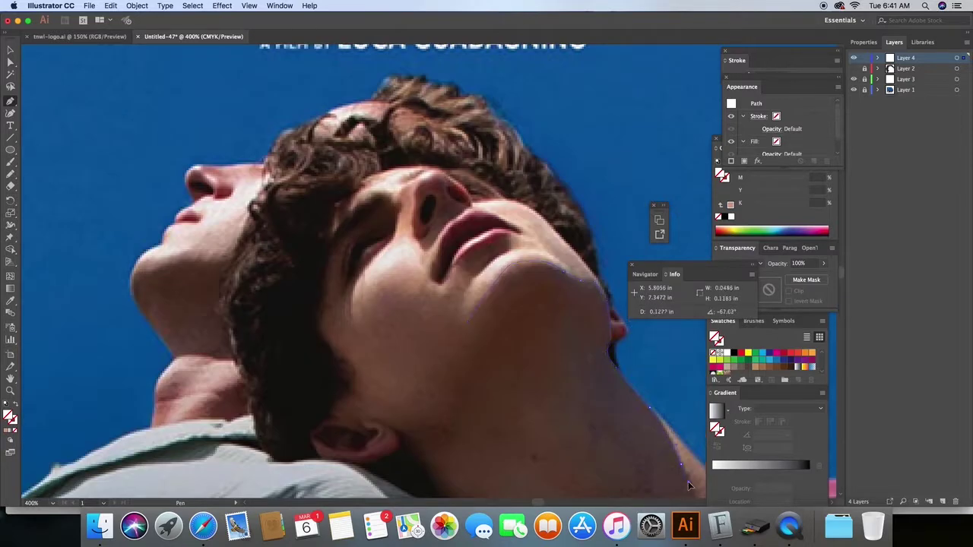
# - Trace the shadowed skin from the collar up the neck, past the ear and up the cheek
pyautogui.scroll(-3, 471, 485)
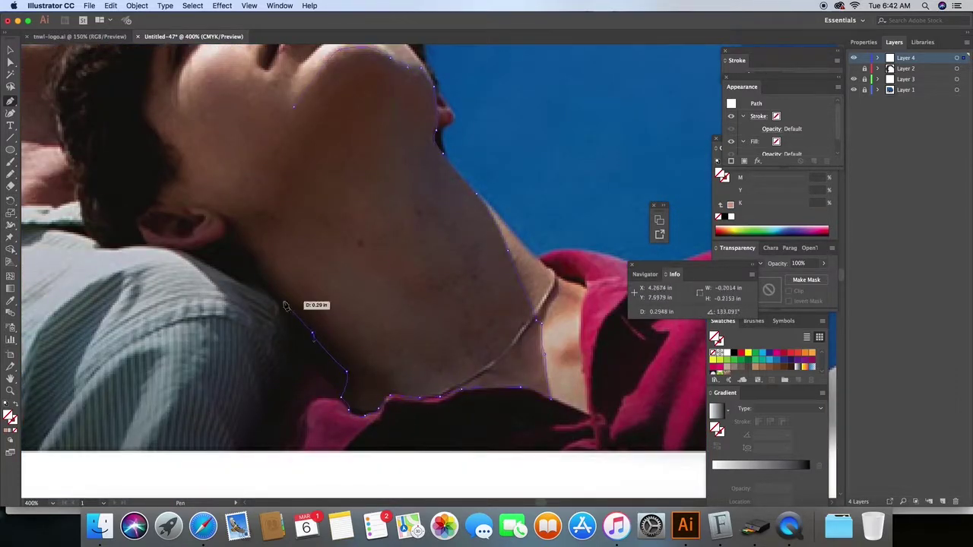
pyautogui.click(263, 280)
pyautogui.scroll(4, 263, 280)
pyautogui.click(251, 384)
pyautogui.click(229, 364)
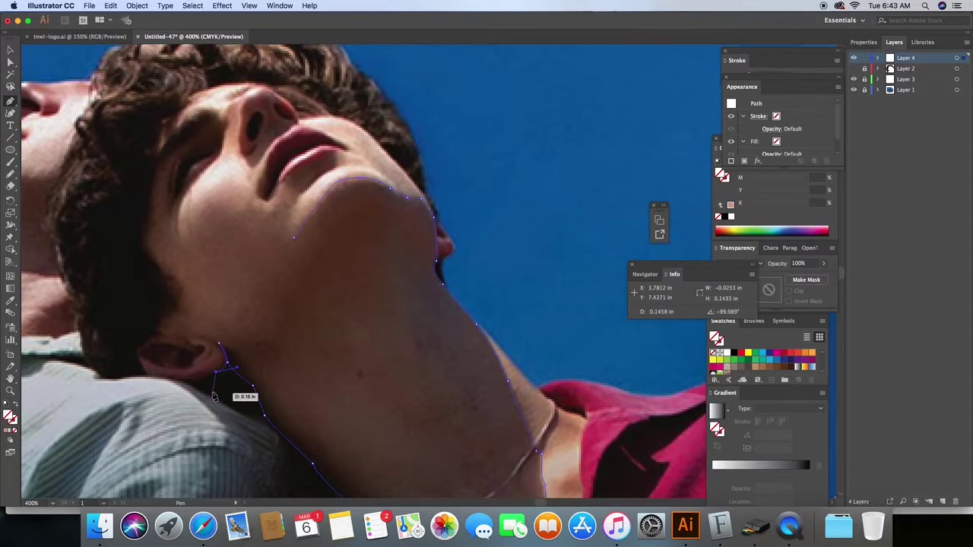
pyautogui.click(156, 196)
# - Extend the shadow outline to the eyebrow, end the path, and add Layer 5
pyautogui.scroll(3, 156, 196)
pyautogui.click(165, 217)
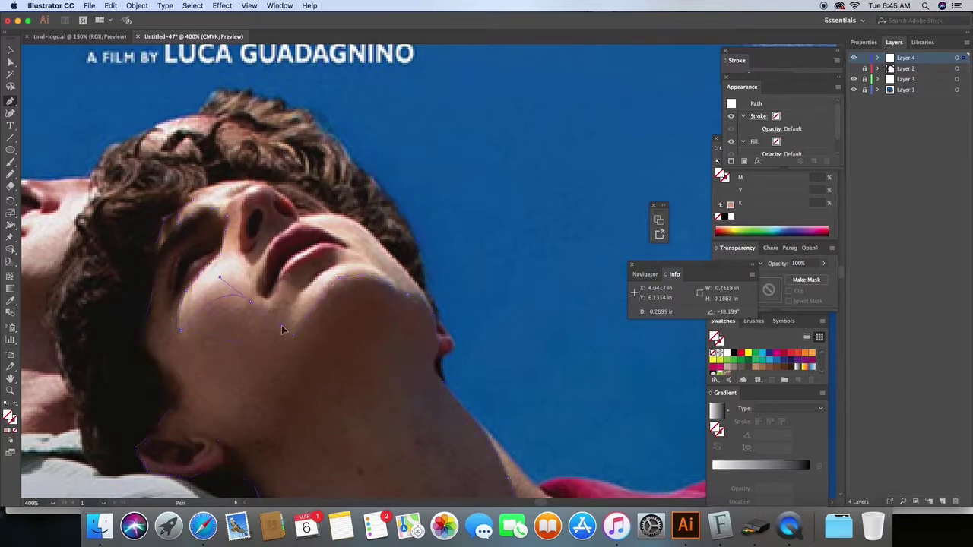
pyautogui.press('super+shift+a')
pyautogui.press('super+l')
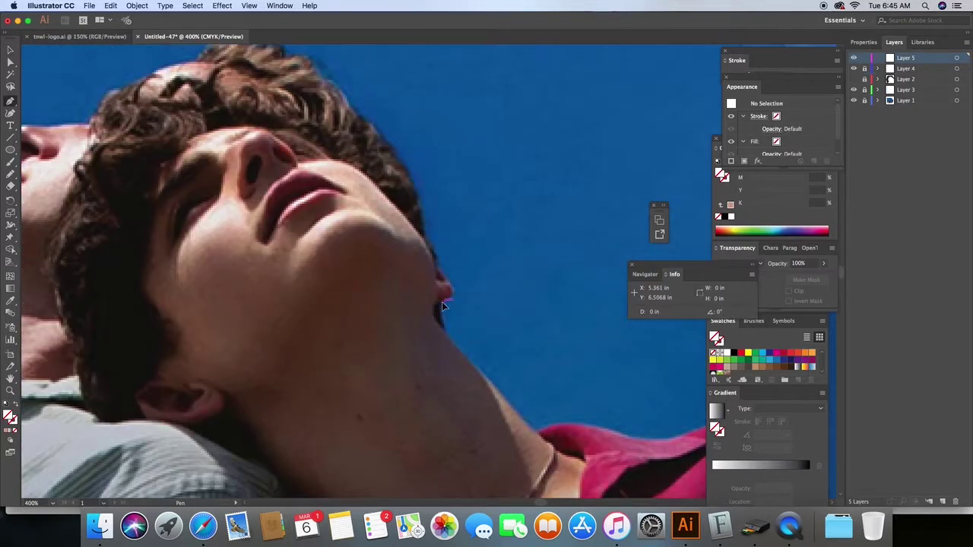
# - Draw the upper and lower lip shapes
pyautogui.scroll(2, 445, 311)
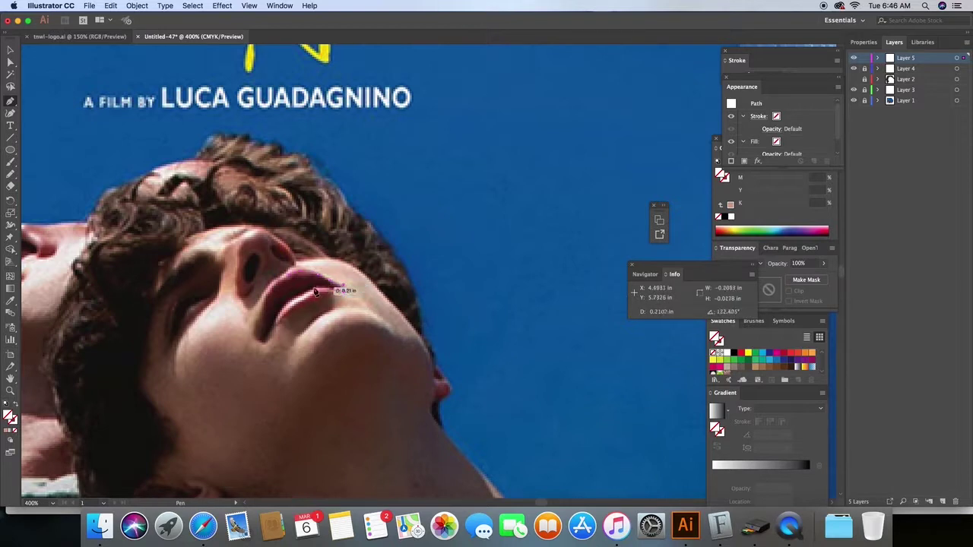
pyautogui.moveTo(273, 295)
pyautogui.mouseDown()
pyautogui.moveTo(286, 286)
pyautogui.moveTo(346, 299)
pyautogui.mouseUp()
pyautogui.keyDown('super'); pyautogui.click(320, 287); pyautogui.keyUp('super')
pyautogui.keyDown('super'); pyautogui.click(286, 341); pyautogui.keyUp('super')
pyautogui.scroll(-1, 228, 266)
# - Draw the eyebrow shape and the two nostril shapes
pyautogui.click(207, 257)
pyautogui.moveTo(178, 281); pyautogui.dragTo(153, 314)
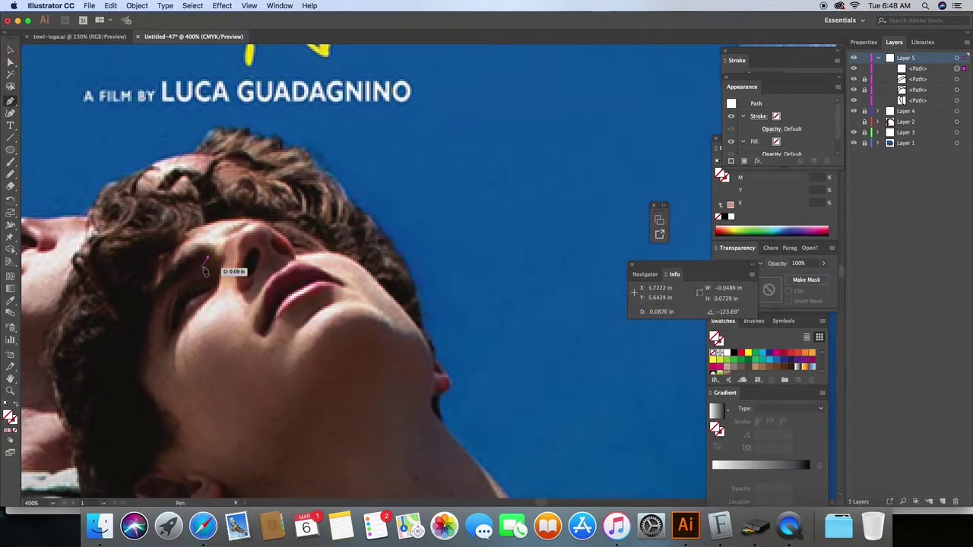
pyautogui.keyDown('super'); pyautogui.click(238, 250); pyautogui.keyUp('super')
pyautogui.moveTo(251, 254); pyautogui.dragTo(296, 255)
pyautogui.keyDown('super'); pyautogui.click(264, 260); pyautogui.keyUp('super')
pyautogui.keyDown('super'); pyautogui.click(263, 247); pyautogui.keyUp('super')
# - Draw the curved eye line and select the traced hair shape
pyautogui.click(212, 288)
pyautogui.moveTo(183, 304); pyautogui.dragTo(186, 323)
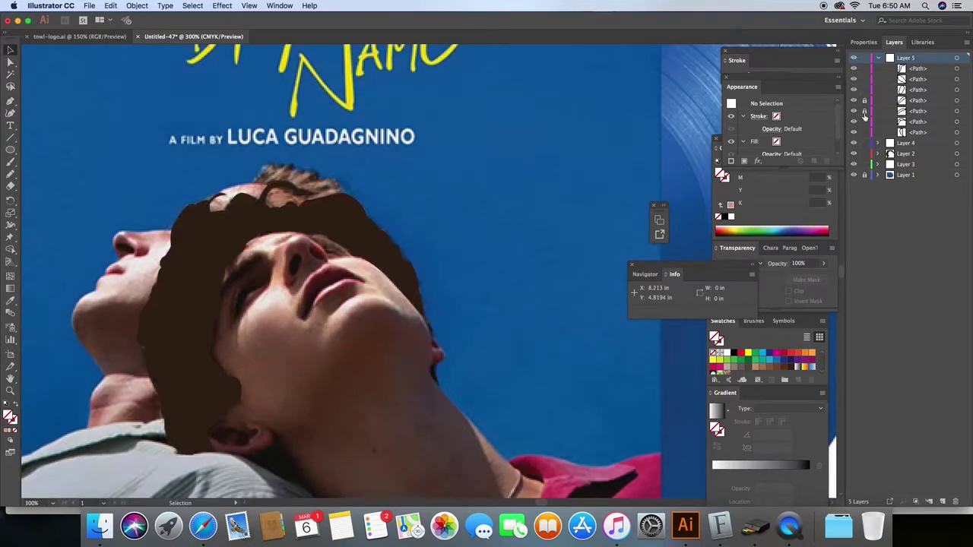
pyautogui.click(956, 153)
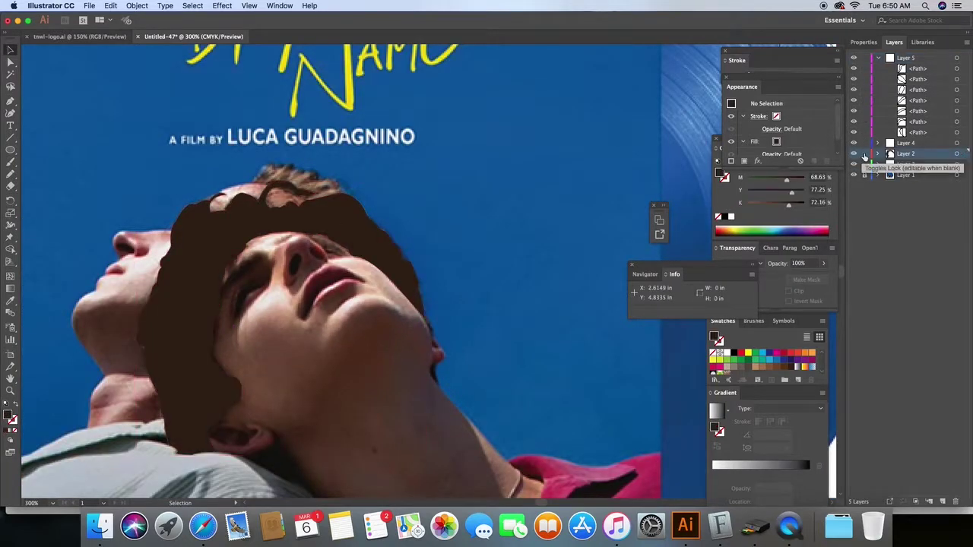
# - Fill the hair with sampled dark brown and the face with the sampled skin tone
pyautogui.press('i')
pyautogui.click(161, 321)
pyautogui.keyDown('super'); pyautogui.click(299, 371); pyautogui.keyUp('super')
pyautogui.click(395, 289)
# - Begin a new shadow path up the neck
pyautogui.scroll(-3, 456, 266)
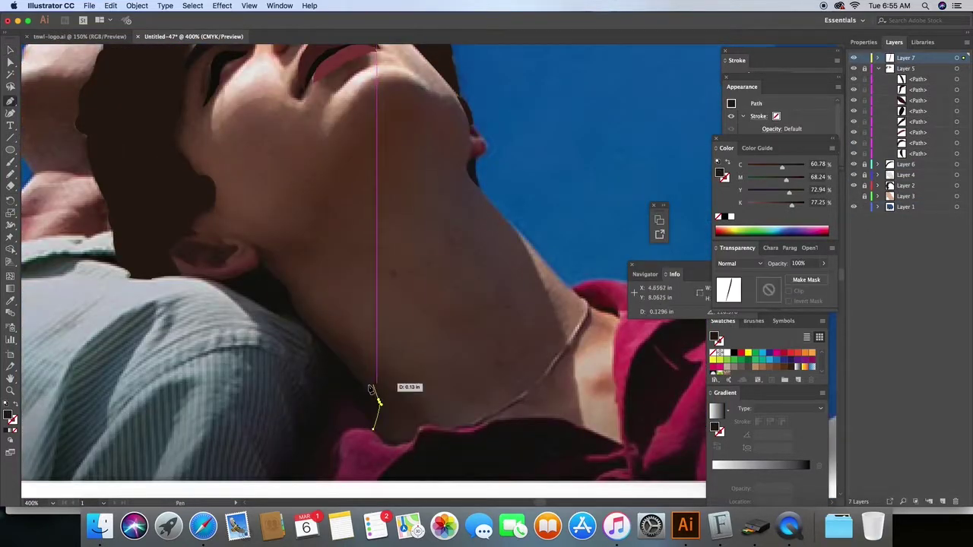
pyautogui.click(362, 384)
pyautogui.click(344, 362)
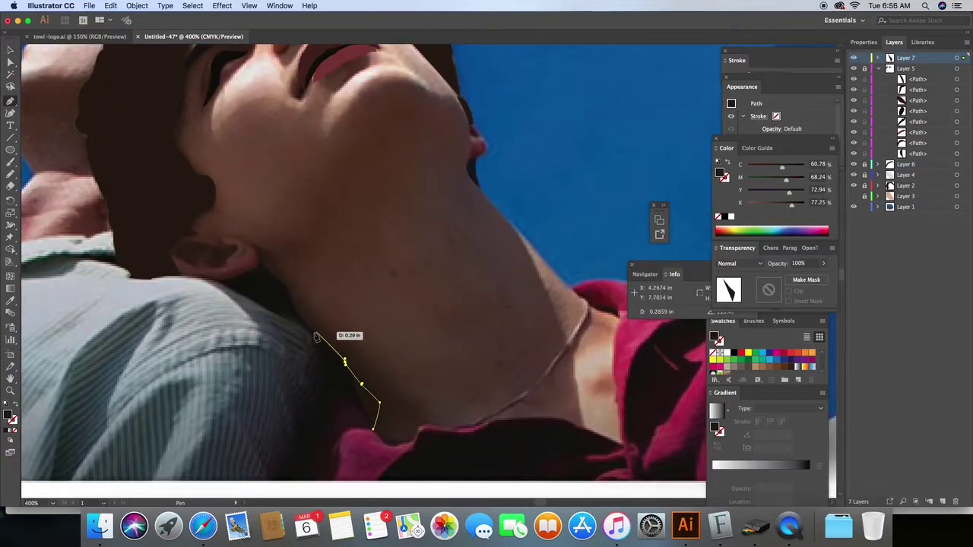
# - Trace and close a dark shadow shape along the shoulder
pyautogui.click(211, 280)
pyautogui.click(268, 310)
pyautogui.click(313, 344)
pyautogui.click(326, 386)
pyautogui.click(351, 400)
pyautogui.click(373, 430)
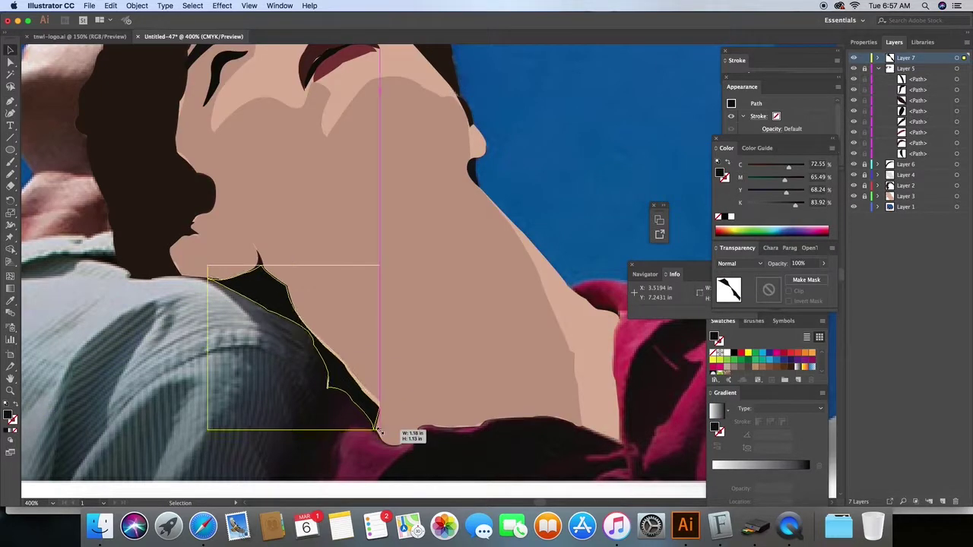
# - Trace and close a second shadow shape up the neck and shoulder
pyautogui.click(373, 430)
pyautogui.click(378, 403)
pyautogui.click(326, 386)
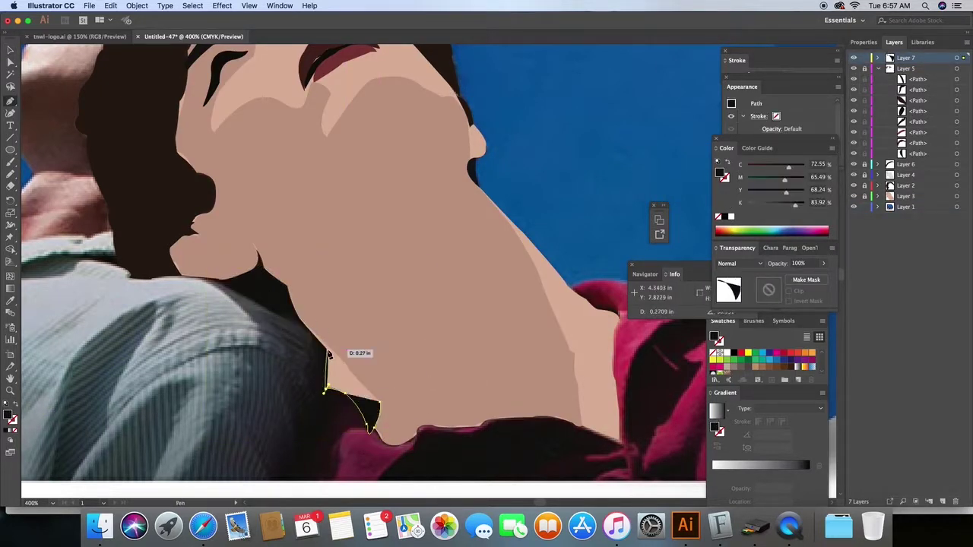
pyautogui.click(327, 351)
pyautogui.click(289, 319)
pyautogui.click(217, 283)
pyautogui.click(261, 261)
# - Hide the photo and zoom out to check the flat shapes
pyautogui.click(337, 330)
pyautogui.click(380, 404)
pyautogui.click(373, 429)
pyautogui.click(853, 207)
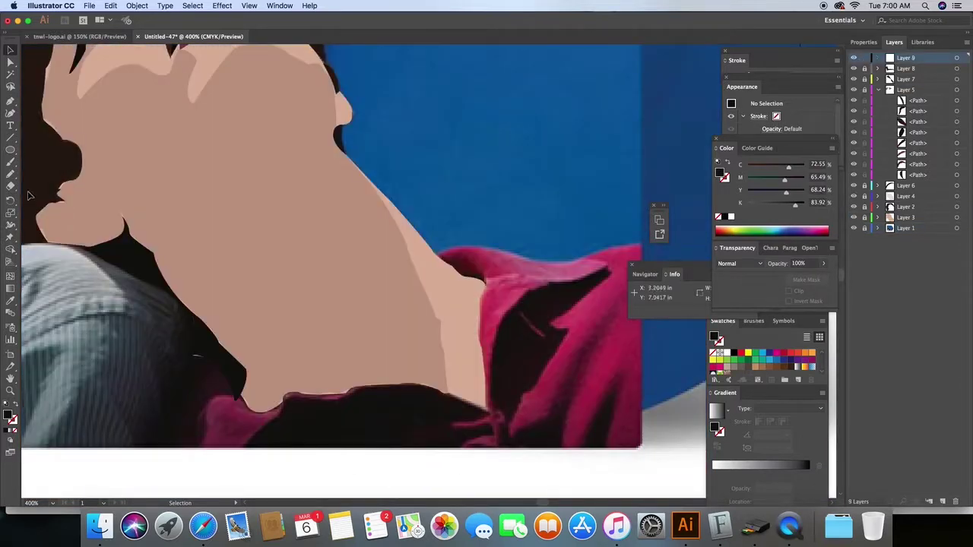
# - Trace the red shirt's collar, right edge and bottom outline
pyautogui.click(437, 255)
pyautogui.click(498, 250)
pyautogui.click(536, 261)
pyautogui.click(586, 253)
pyautogui.click(637, 244)
pyautogui.click(640, 448)
pyautogui.click(202, 449)
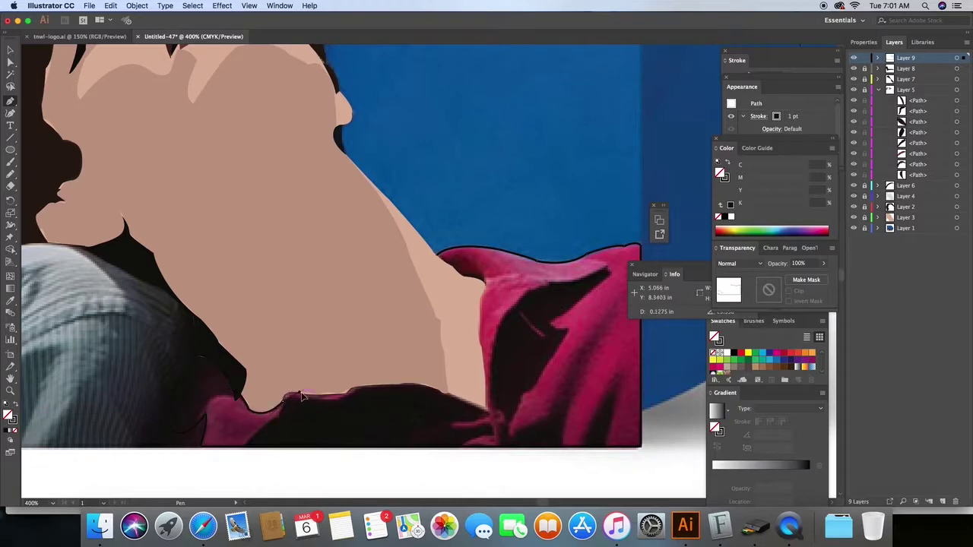
# - Trace and close a dark shape up the shirt collar edge
pyautogui.click(487, 408)
pyautogui.click(481, 325)
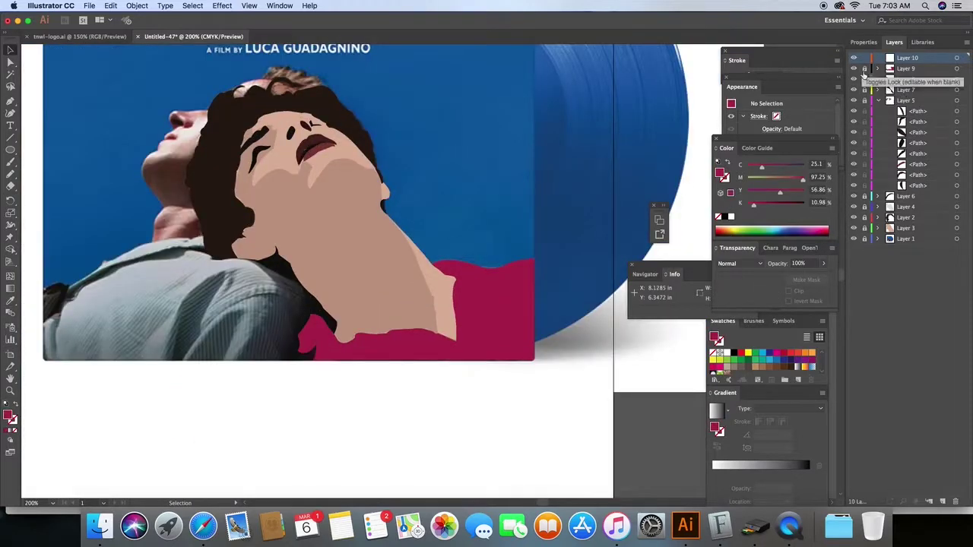
pyautogui.moveTo(511, 312); pyautogui.dragTo(520, 317)
pyautogui.click(494, 335)
pyautogui.click(490, 290)
pyautogui.click(493, 241)
pyautogui.click(524, 207)
pyautogui.click(604, 188)
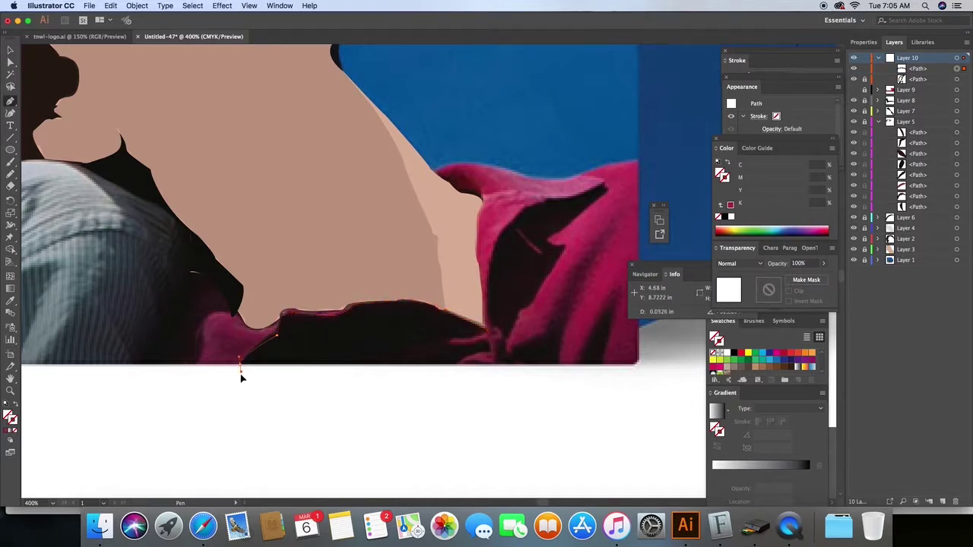
# - Trace and close a shadow shape on the shirt's left, undoing one stray point
pyautogui.click(487, 331)
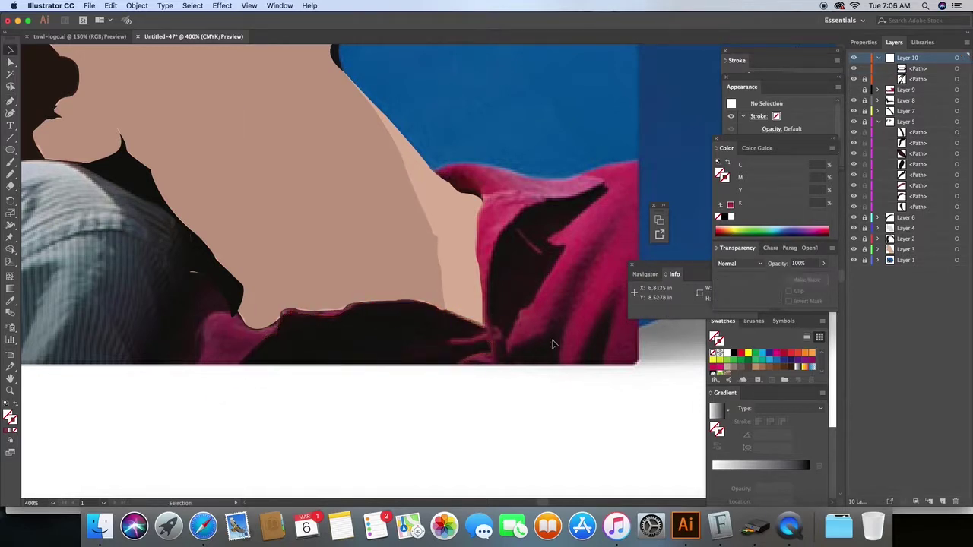
pyautogui.click(231, 313)
pyautogui.click(203, 323)
pyautogui.click(196, 346)
pyautogui.press('super+z')
pyautogui.click(196, 272)
pyautogui.click(230, 313)
# - Toggle the shirt shapes' visibility to compare, fit the artboard, and hide the reference photo
pyautogui.click(517, 229)
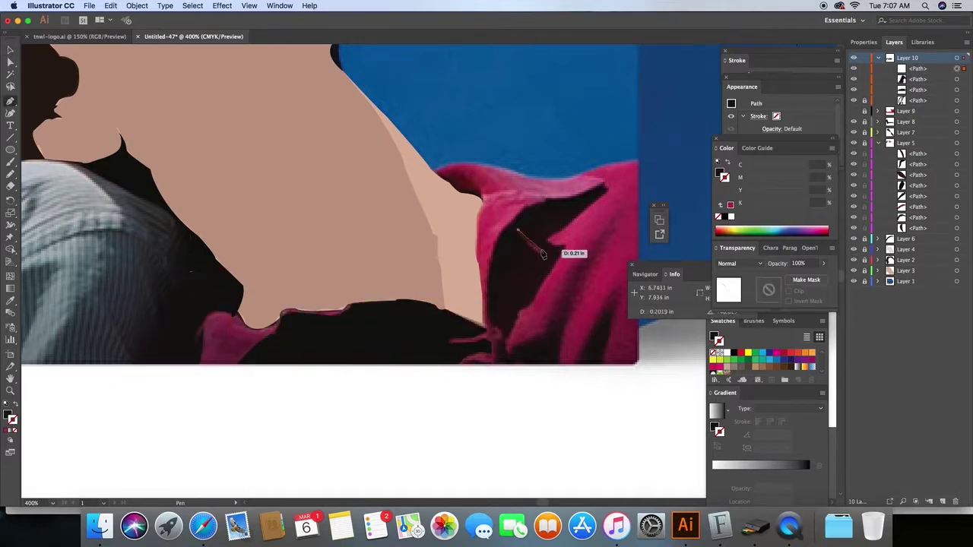
pyautogui.press('v')
pyautogui.click(853, 111)
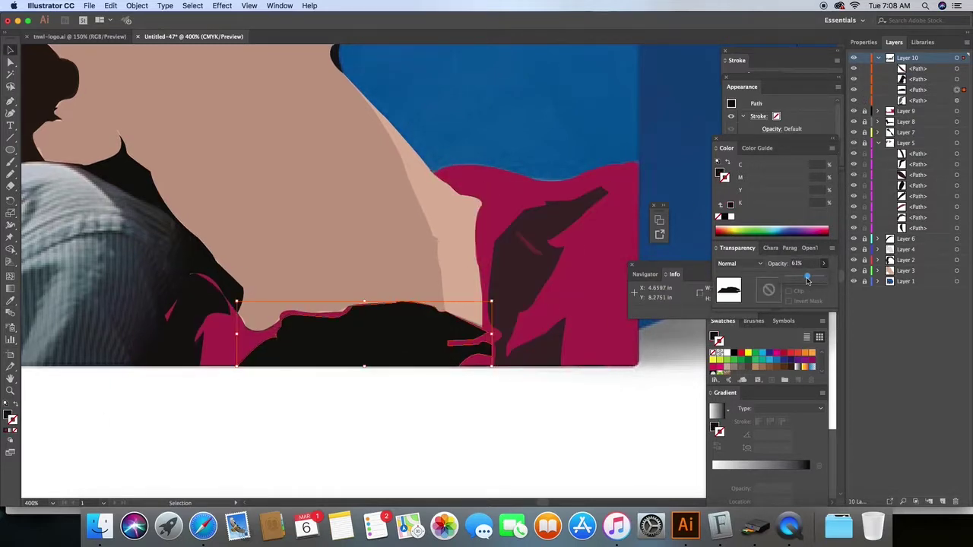
pyautogui.click(852, 111)
pyautogui.click(853, 111)
pyautogui.press('super+0')
pyautogui.click(853, 294)
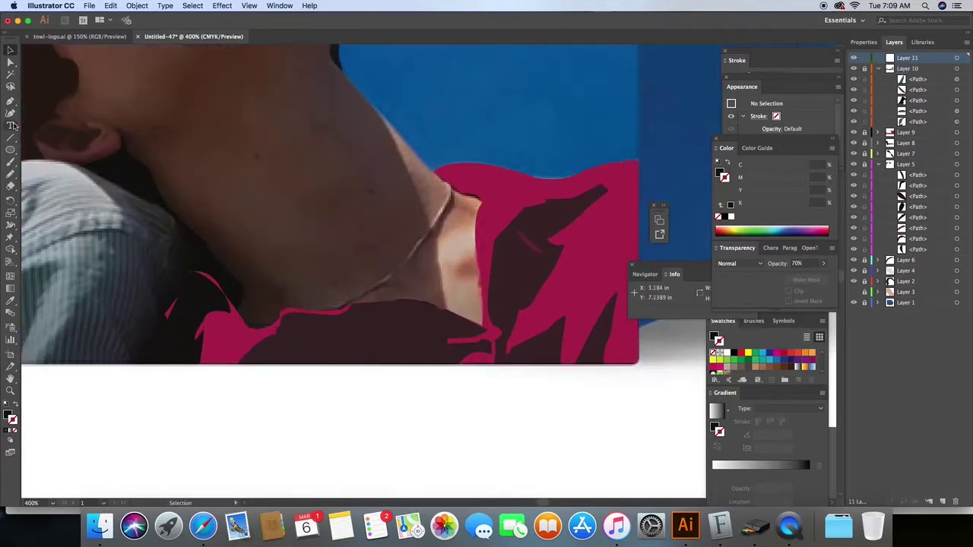
# - Trace the thin necklace band down the neck as a faint 17%-opacity shape
pyautogui.click(423, 232)
pyautogui.click(405, 259)
pyautogui.click(375, 281)
pyautogui.click(345, 299)
pyautogui.click(448, 184)
pyautogui.press('v')
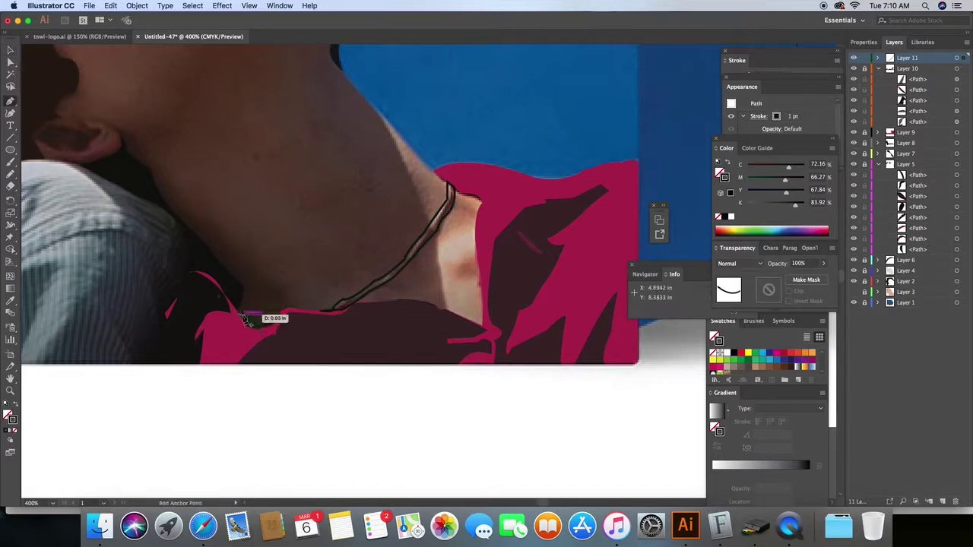
pyautogui.click(403, 251)
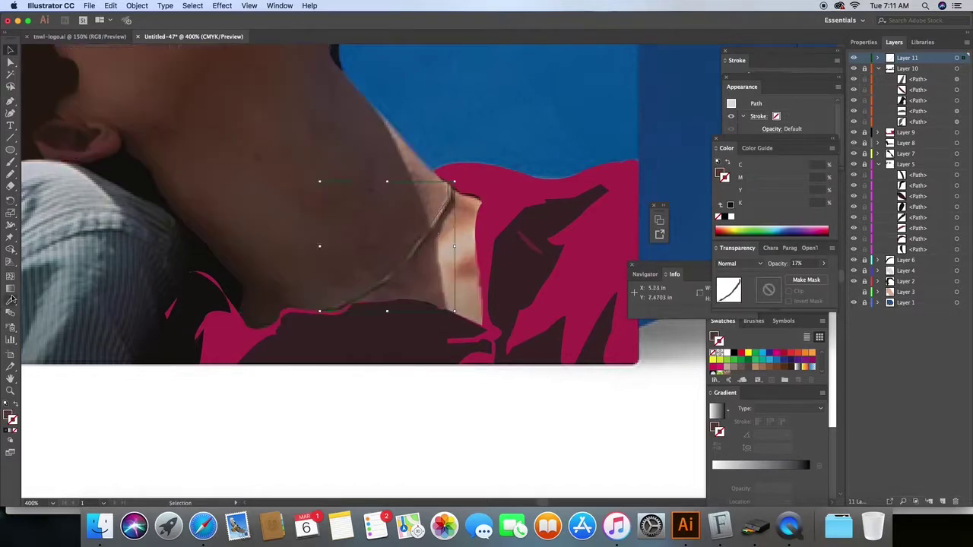
# - Toggle the photo reference to check the tracing, add a new layer, and zoom on the faces
pyautogui.press('super+equal')
pyautogui.press('super+equal')
pyautogui.press('super+shift+w')
pyautogui.press('super+shift+a')
pyautogui.press('super+shift+w')
pyautogui.press('super+shift+w')
pyautogui.press('super+minus')
pyautogui.press('super+minus')
pyautogui.press('super+minus')
pyautogui.press('super+l')
pyautogui.press('super+shift+w')
pyautogui.press('super+equal')
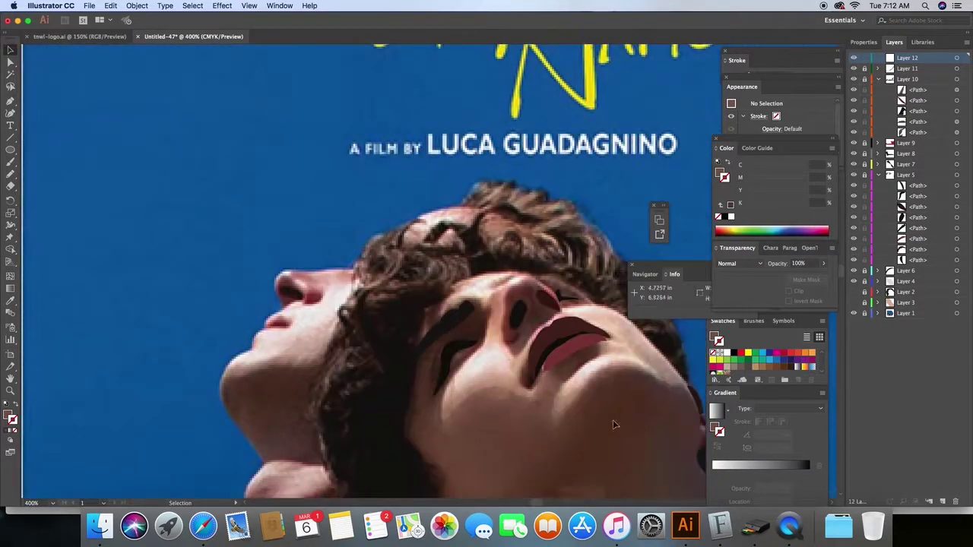
# - Move Layer 12 beneath the other traced layers and trace the rear figure's profile edge
pyautogui.moveTo(894, 53); pyautogui.dragTo(905, 308)
pyautogui.click(442, 206)
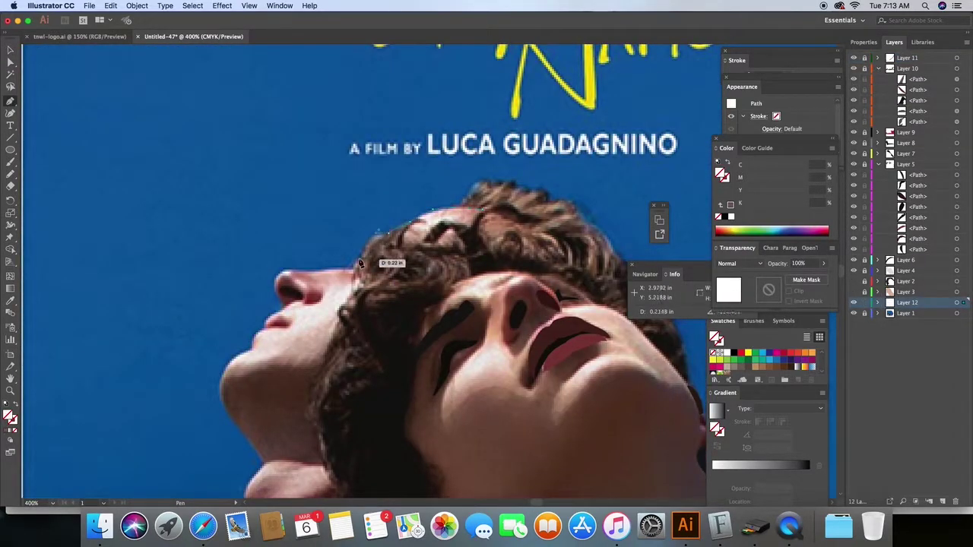
pyautogui.press('super+equal')
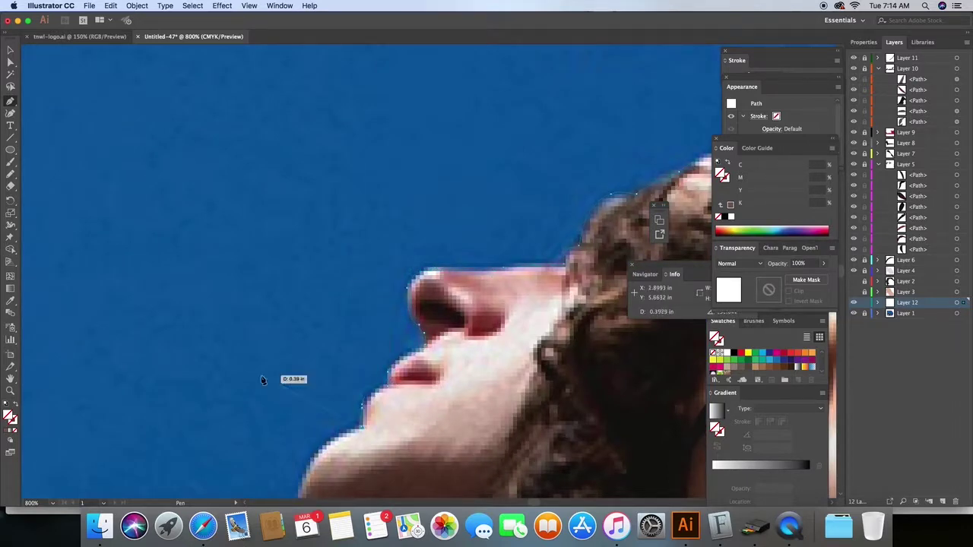
pyautogui.scroll(-3, 262, 380)
pyautogui.click(327, 384)
pyautogui.scroll(-5, 334, 365)
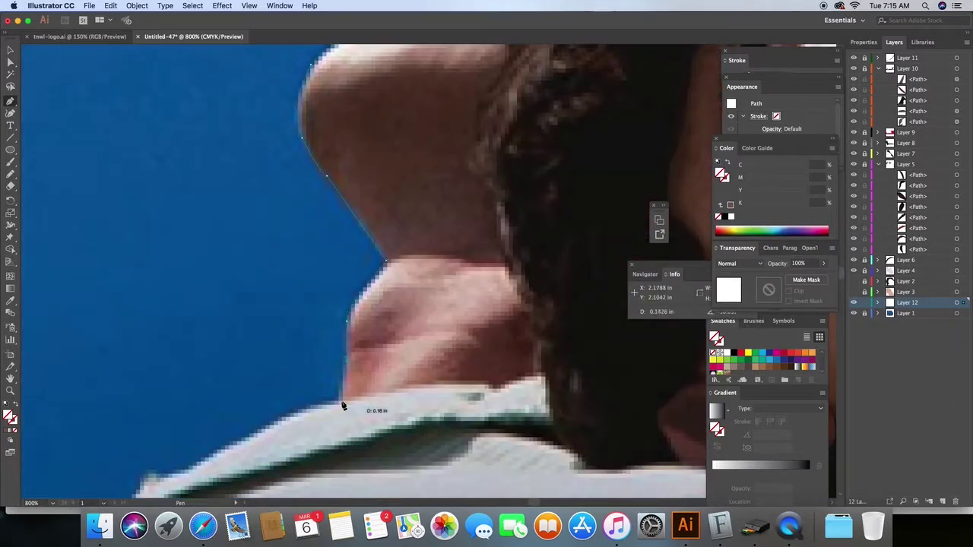
pyautogui.scroll(3, 512, 259)
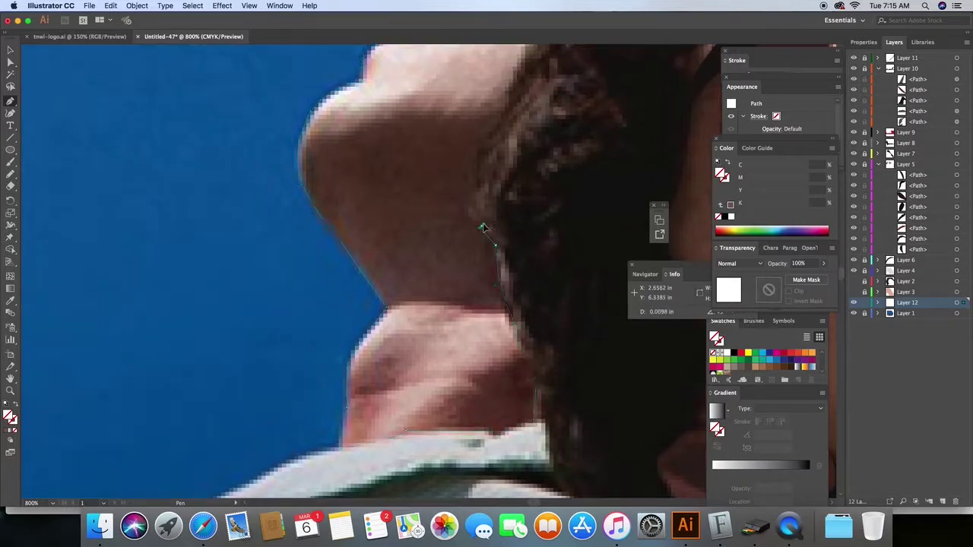
pyautogui.scroll(3, 486, 228)
pyautogui.scroll(1, 524, 289)
pyautogui.scroll(3, 532, 304)
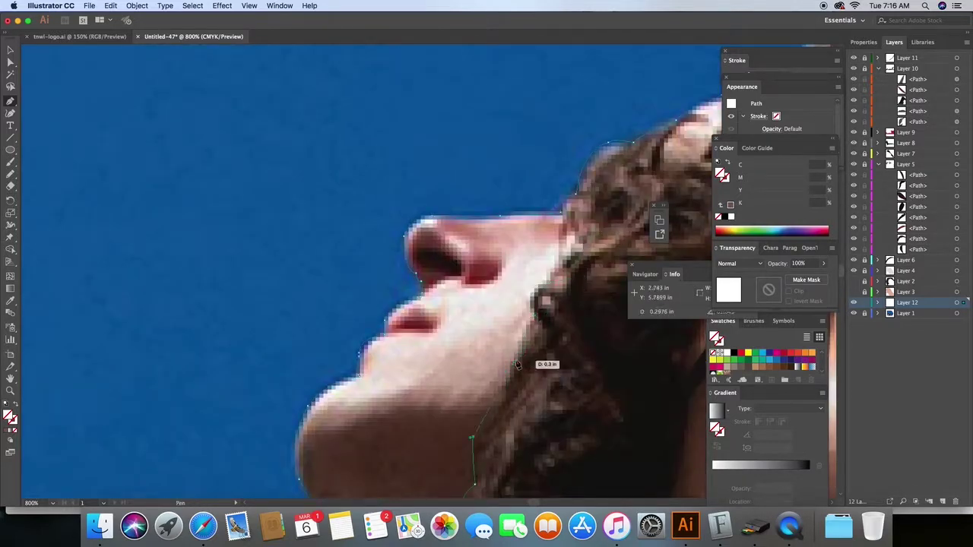
pyautogui.press('super+minus')
pyautogui.press('v')
# - On a new layer, Pen-trace the rear figure's red lips
pyautogui.press('super+l')
pyautogui.press('p')
pyautogui.moveTo(399, 184); pyautogui.dragTo(402, 190)
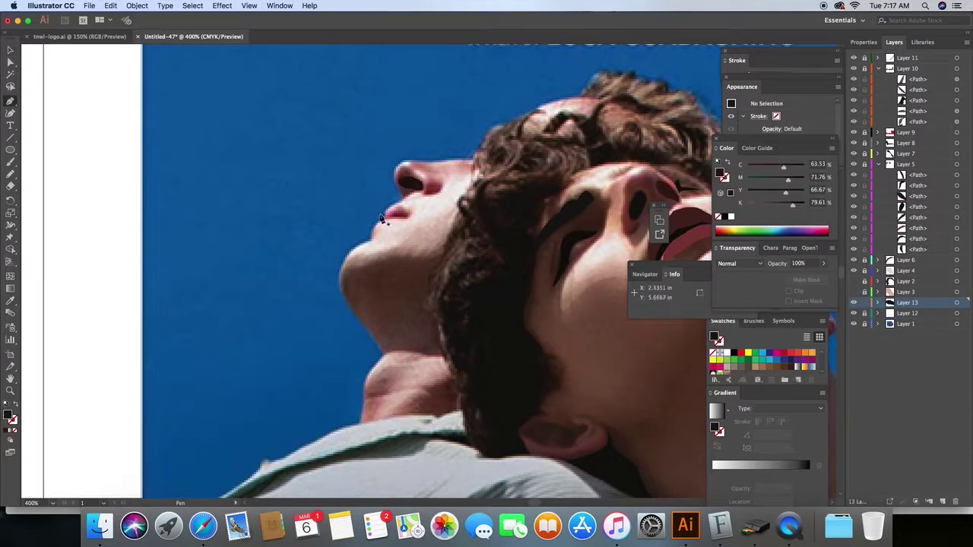
pyautogui.click(8, 431)
# - On a new layer, trace the chin shadow along the jaw and set its opacity to 30%
pyautogui.press('super+l')
pyautogui.click(444, 256)
pyautogui.click(343, 266)
pyautogui.click(346, 302)
pyautogui.click(384, 351)
pyautogui.click(423, 354)
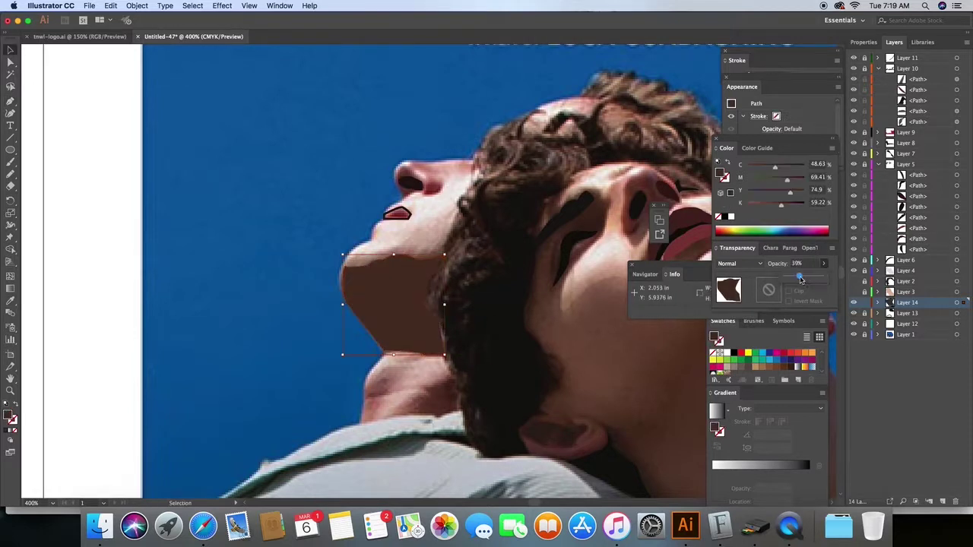
pyautogui.moveTo(414, 382); pyautogui.dragTo(424, 391)
pyautogui.press('v')
pyautogui.click(111, 395)
# - Select the red lip shape and make Layer 13 the active layer
pyautogui.click(429, 186)
pyautogui.click(908, 313)
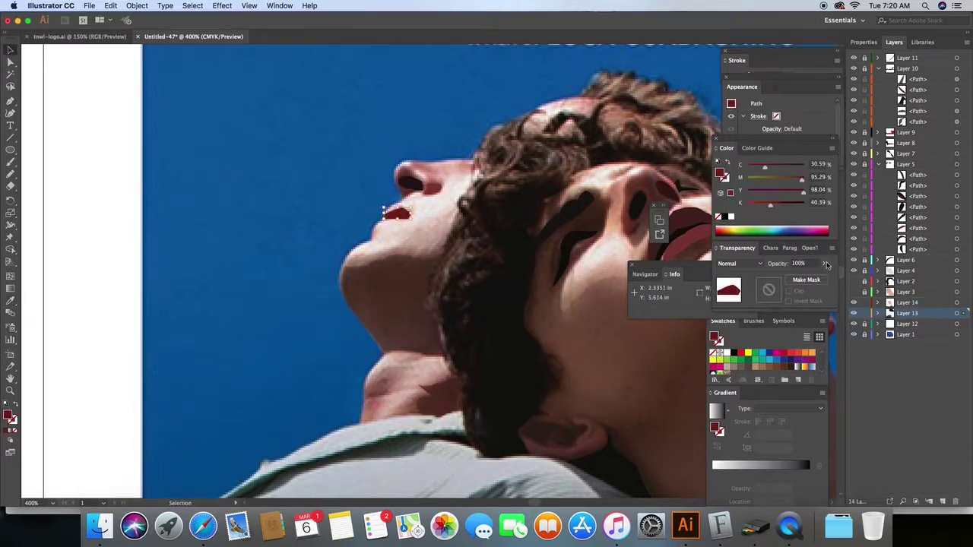
pyautogui.scroll(5, 346, 249)
pyautogui.hscroll(5, 346, 249)
# - Outline the top of the hair, reshow the tracing layer, and place Layer 15 above Layer 14
pyautogui.press('p')
pyautogui.click(346, 250)
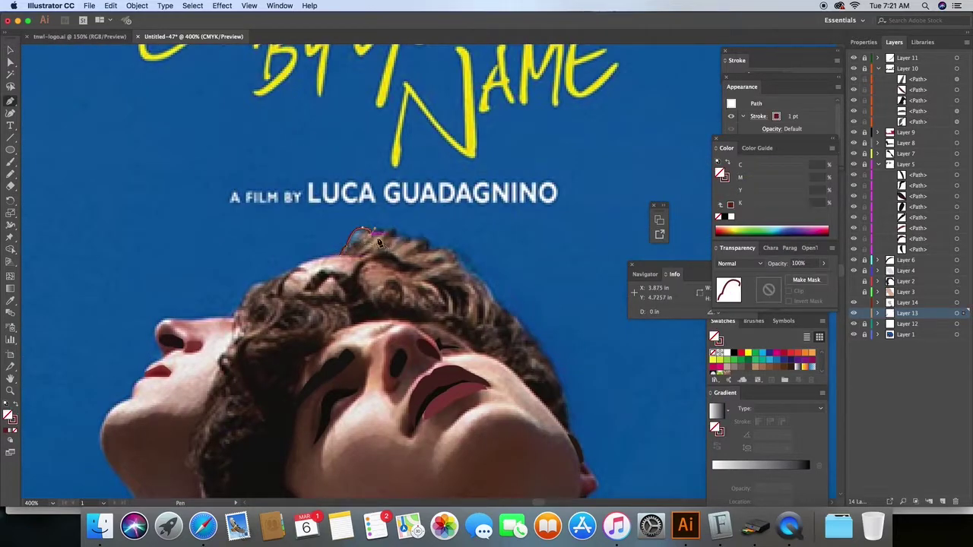
pyautogui.moveTo(456, 262); pyautogui.dragTo(467, 280)
pyautogui.press('v')
pyautogui.scroll(-5, 456, 274)
pyautogui.click(857, 285)
pyautogui.click(957, 313)
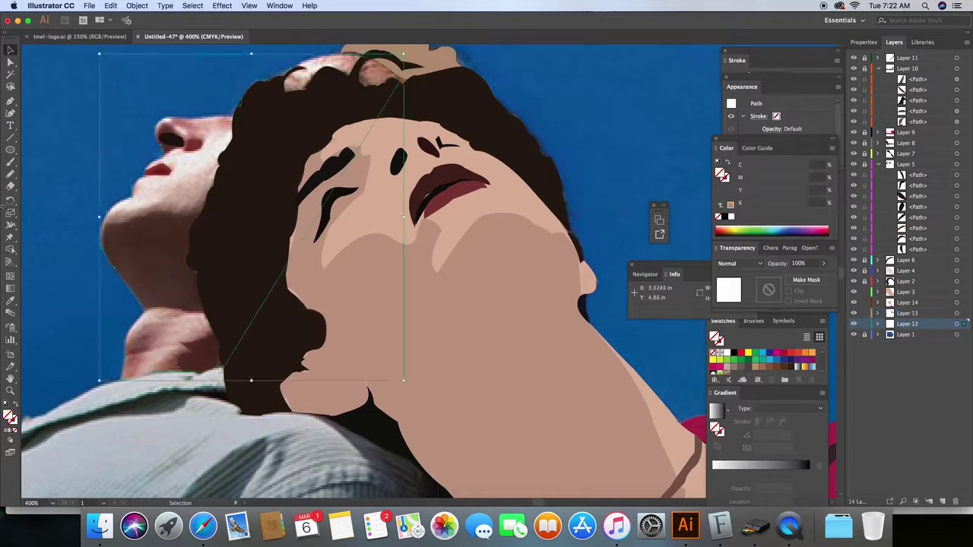
pyautogui.scroll(4, 304, 159)
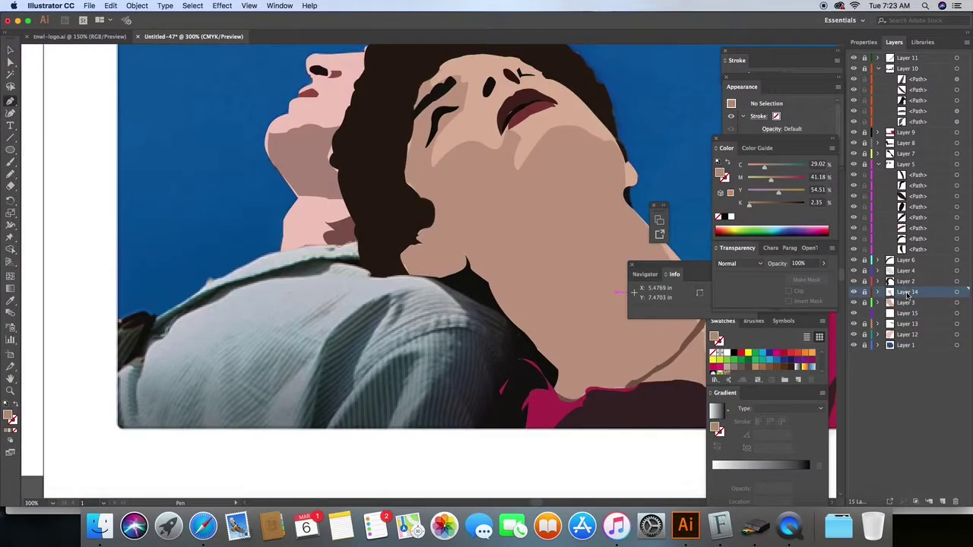
pyautogui.moveTo(907, 295); pyautogui.dragTo(906, 309)
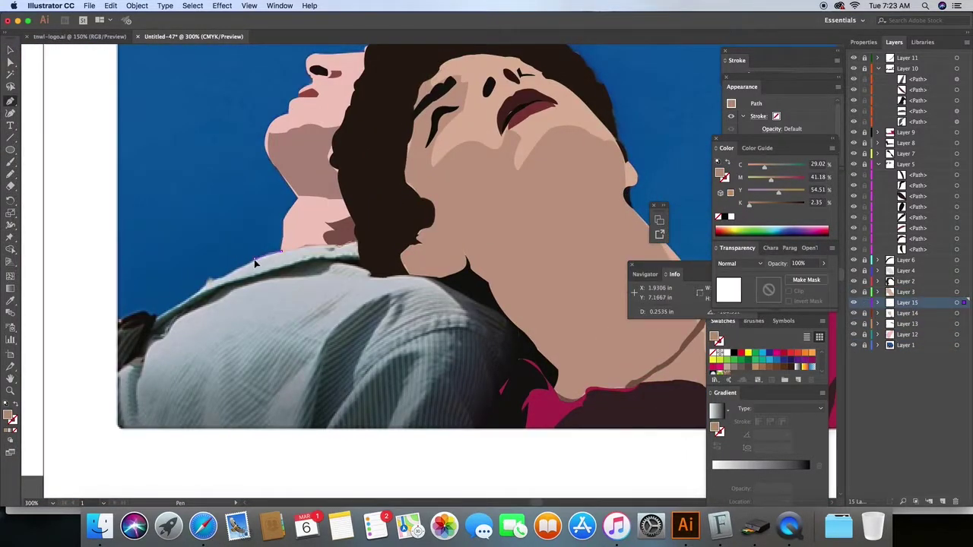
# - Trace the shirt outline from the left edge, along the bottom and up the side
pyautogui.click(220, 276)
pyautogui.click(118, 317)
pyautogui.click(118, 428)
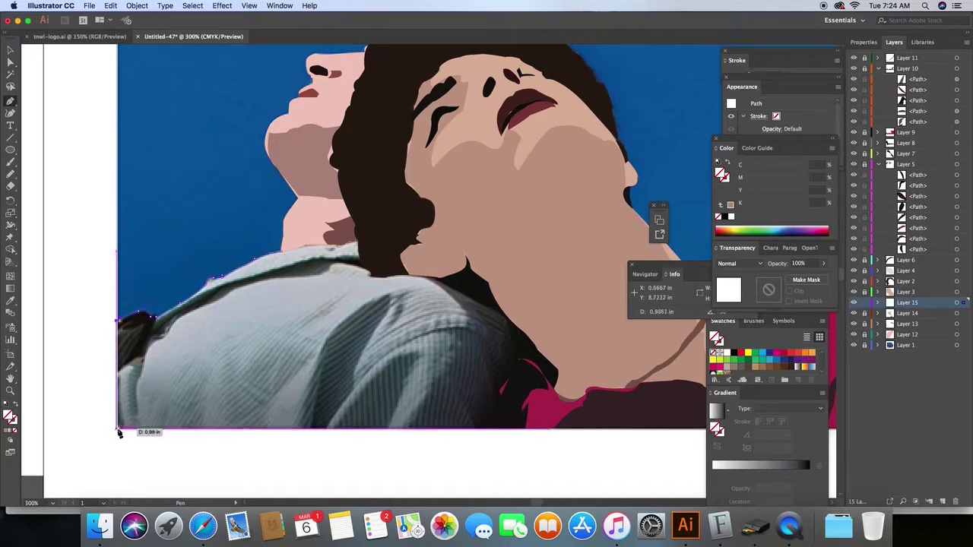
pyautogui.click(479, 428)
pyautogui.click(496, 390)
pyautogui.scroll(5, 502, 316)
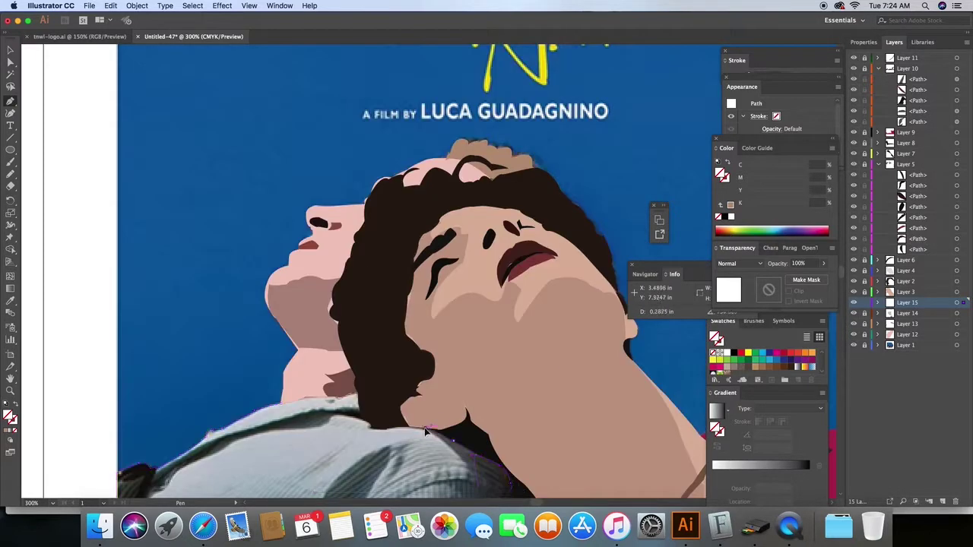
pyautogui.scroll(-5, 300, 404)
# - Trace two fold shadow shapes on the shirt, the second closing at the shoulder
pyautogui.click(389, 251)
pyautogui.click(352, 345)
pyautogui.click(327, 386)
pyautogui.click(310, 386)
pyautogui.keyDown('super'); pyautogui.click(334, 304); pyautogui.keyUp('super')
pyautogui.click(386, 299)
pyautogui.click(401, 389)
pyautogui.click(485, 385)
pyautogui.click(332, 230)
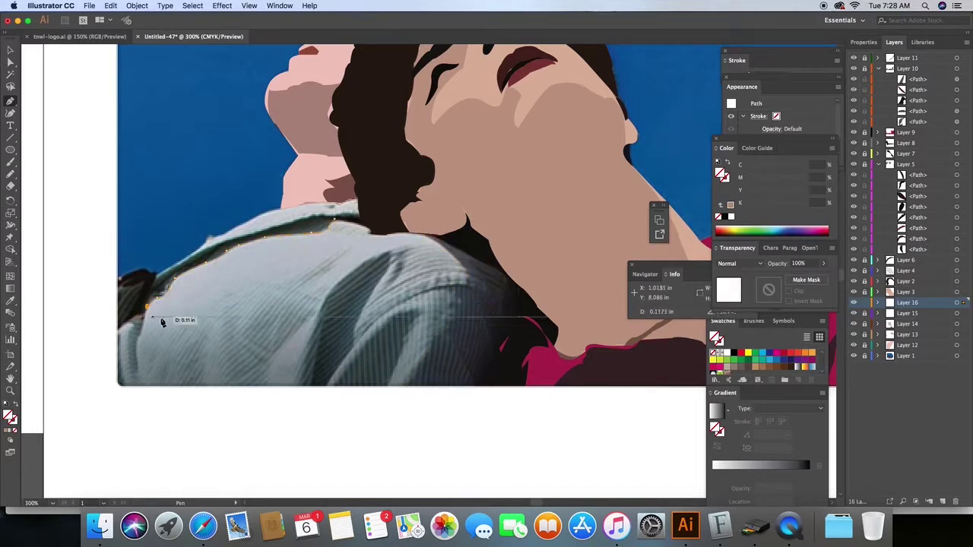
# - Add a small dark shoulder shape and fill the main shirt with a sampled blue-grey
pyautogui.press('super+l')
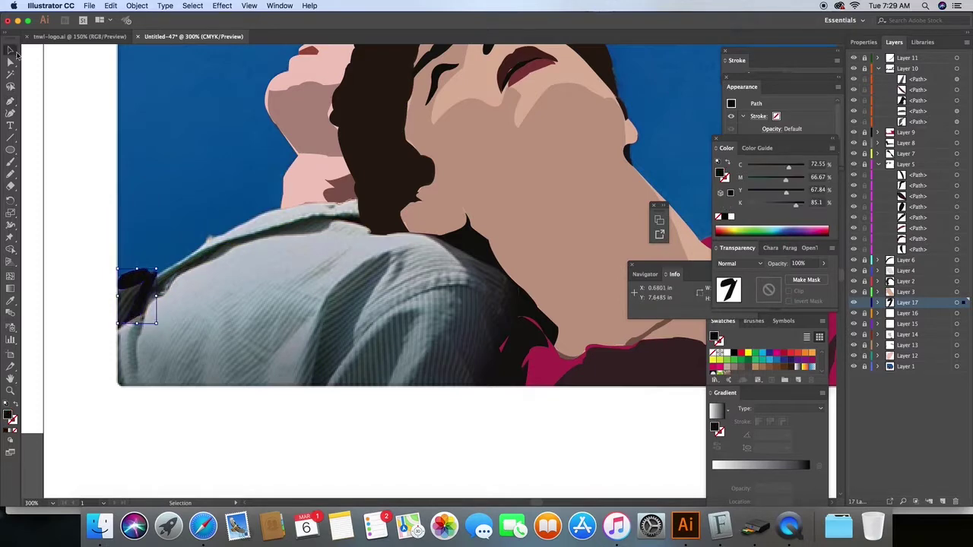
pyautogui.press('i')
pyautogui.click(369, 313)
pyautogui.press('v')
pyautogui.click(428, 309)
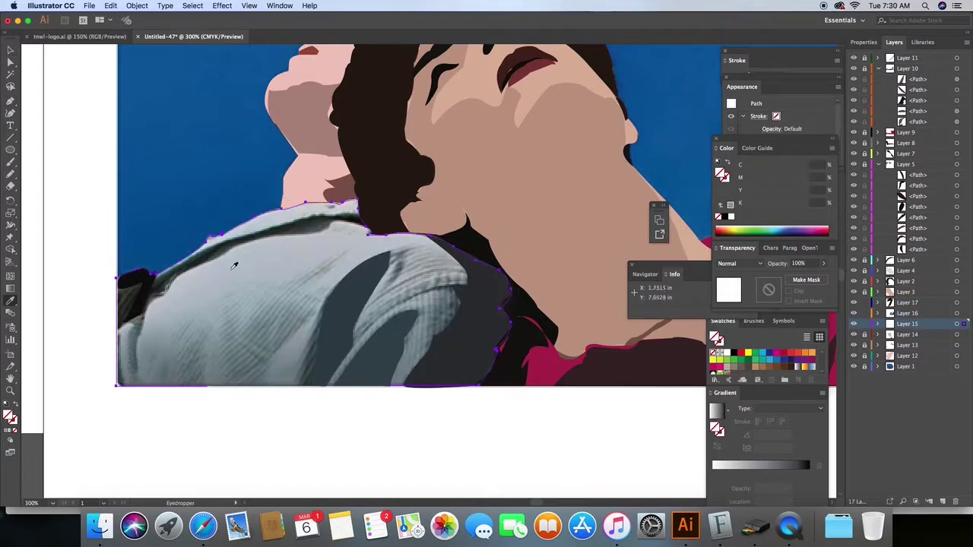
pyautogui.click(17, 49)
pyautogui.press('super+minus')
pyautogui.press('super+minus')
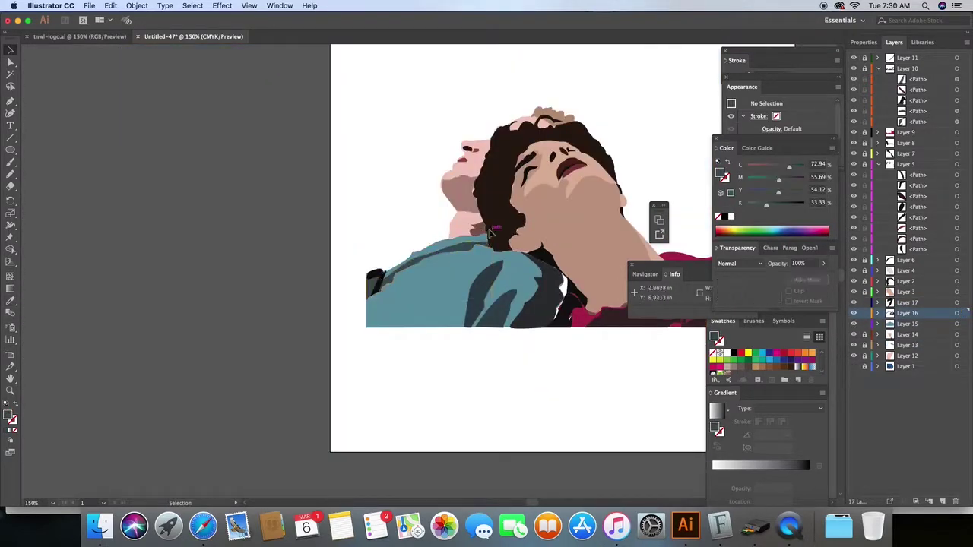
pyautogui.press('super+shift+a')
pyautogui.press('super+equal')
pyautogui.press('super+equal')
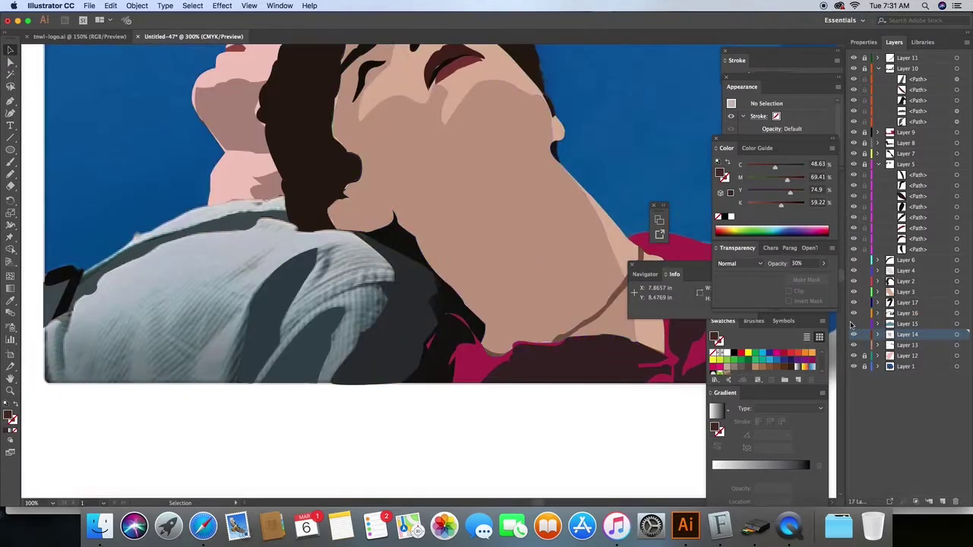
# - On a new background layer, draw a blue rectangle covering the whole artboard
pyautogui.press('super+v')
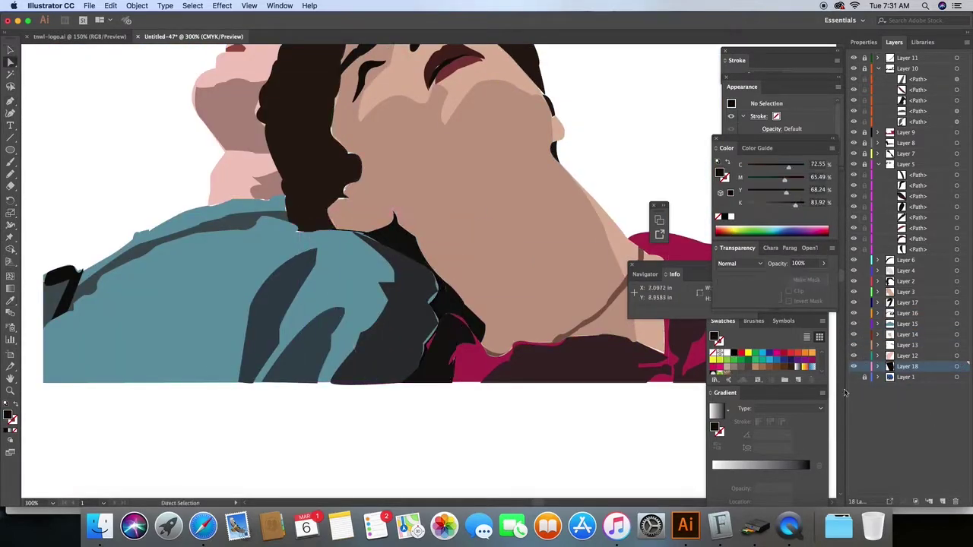
pyautogui.press('super+minus')
pyautogui.press('super+minus')
pyautogui.press('super+minus')
pyautogui.press('super+shift+a')
pyautogui.press('m')
pyautogui.moveTo(276, 76); pyautogui.dragTo(585, 478)
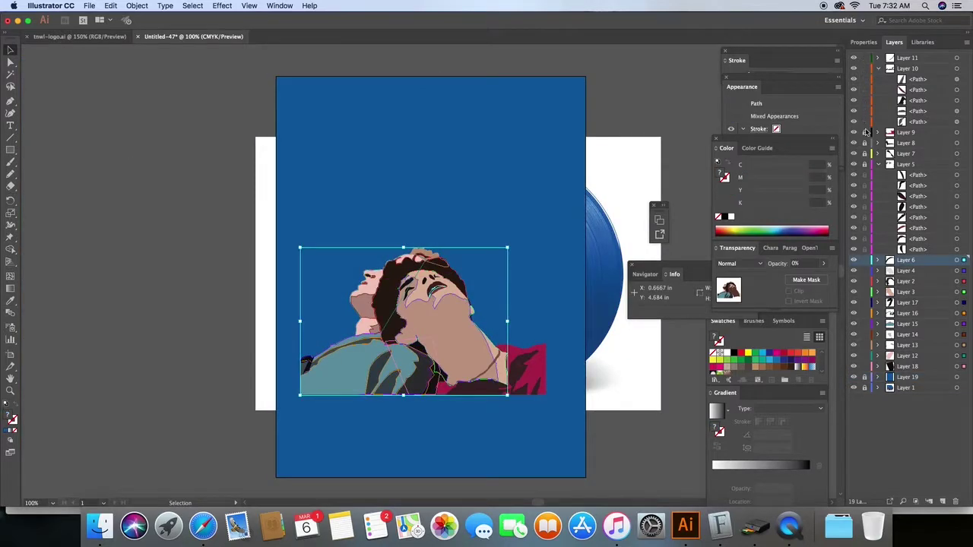
# - Move the album reference left of the poster and enlarge the figures to the artboard width
pyautogui.moveTo(510, 398); pyautogui.dragTo(555, 477)
pyautogui.moveTo(626, 380); pyautogui.dragTo(392, 302)
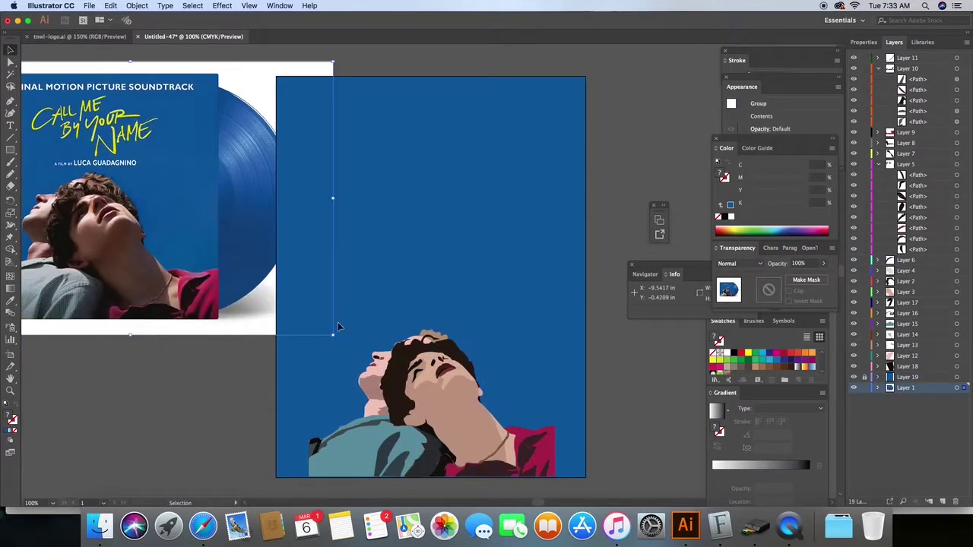
pyautogui.moveTo(555, 330); pyautogui.dragTo(601, 289)
pyautogui.press('super+minus')
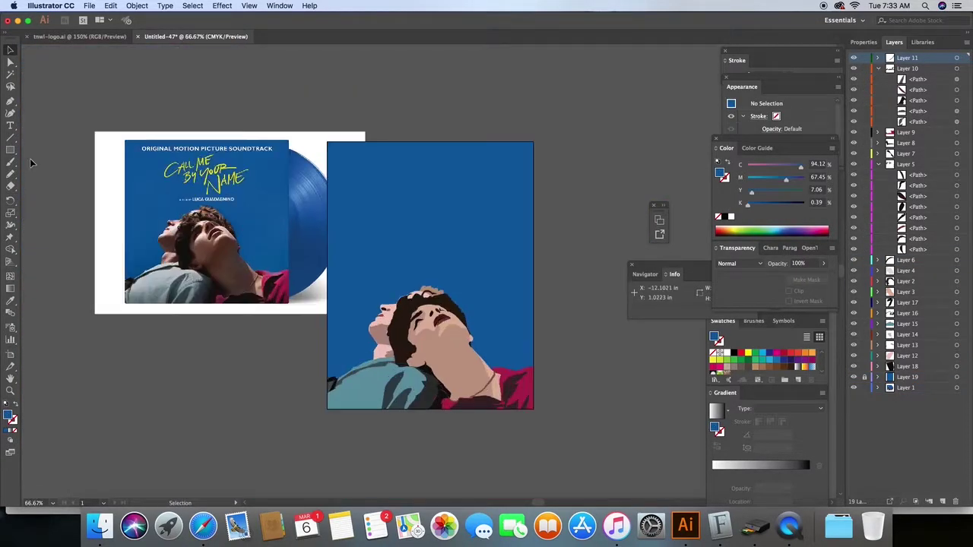
pyautogui.press('super+v')
# - Convert the yellow title to outlines, reposition the word NAME, and shift the reference further left
pyautogui.click(253, 112)
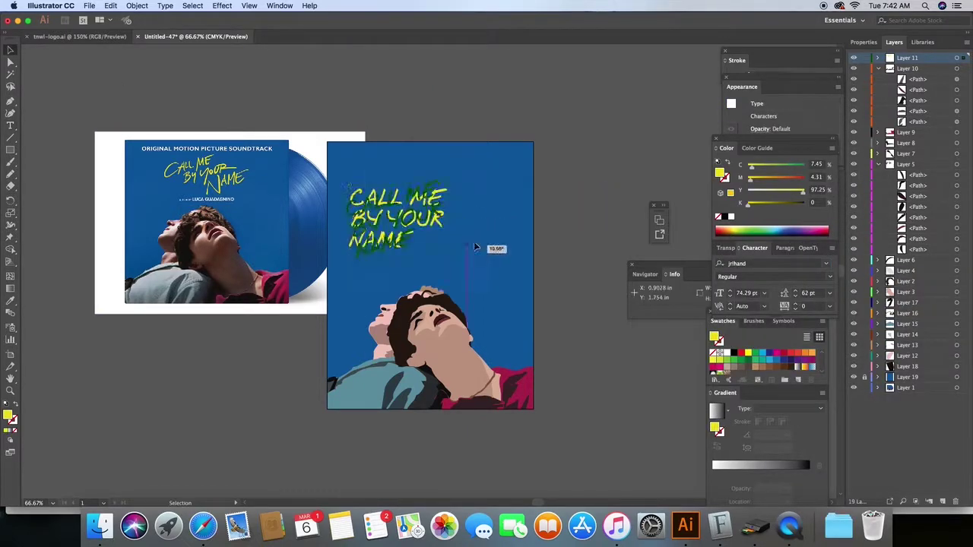
pyautogui.rightClick(447, 213)
pyautogui.click(482, 278)
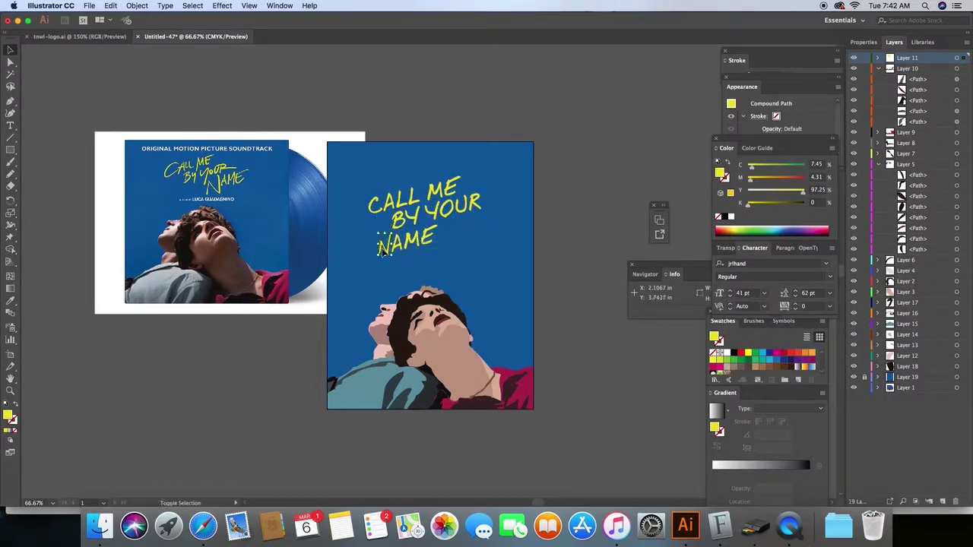
pyautogui.moveTo(384, 251); pyautogui.dragTo(469, 203)
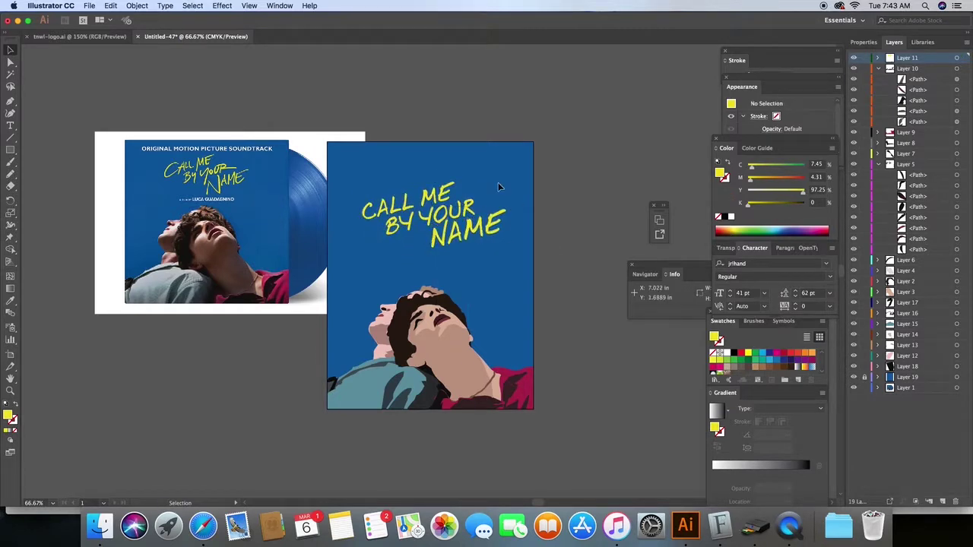
pyautogui.moveTo(228, 228); pyautogui.dragTo(169, 206)
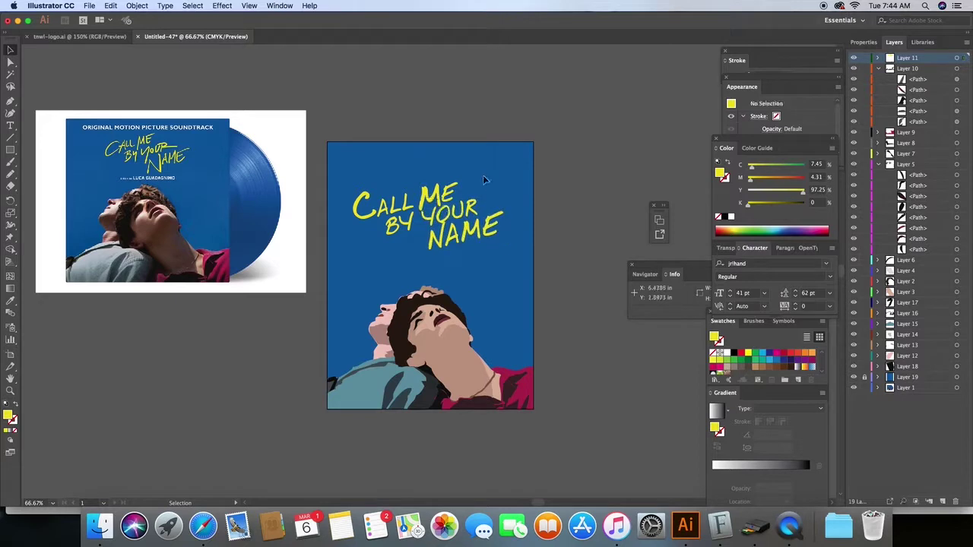
pyautogui.moveTo(431, 253); pyautogui.dragTo(462, 235)
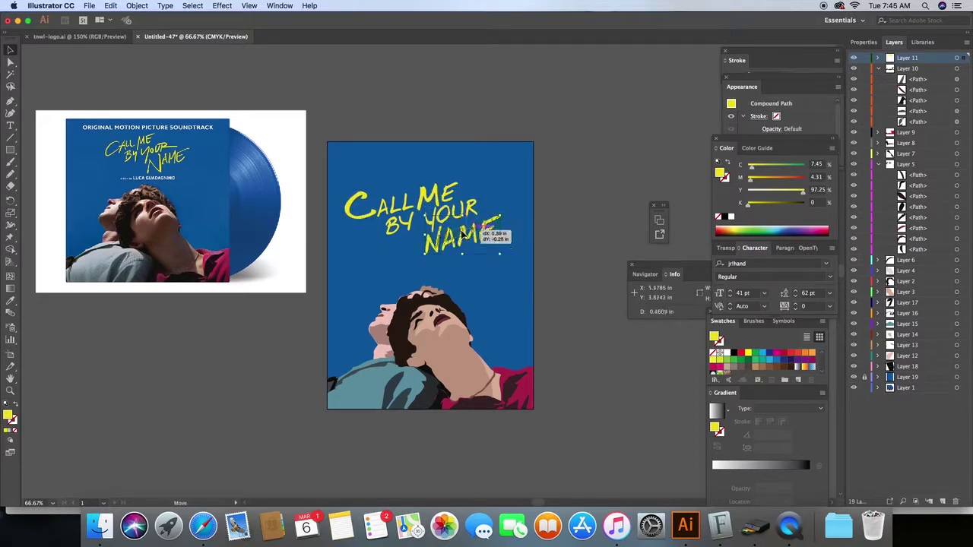